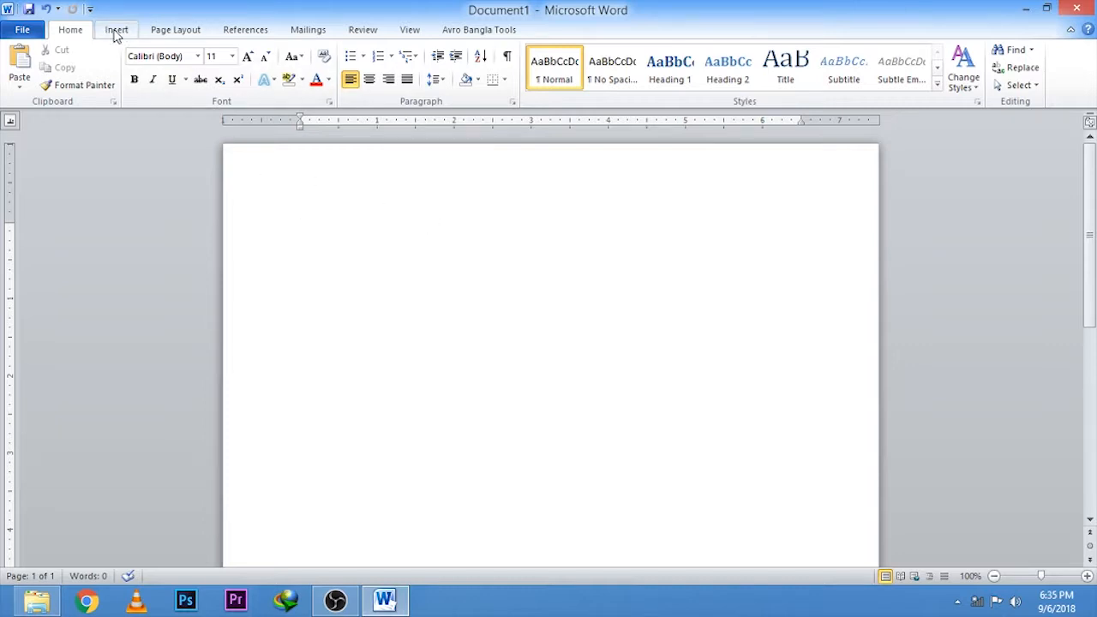
Step: Insert a table with three columns and one row at the start of the blank document
left_click(116, 31)
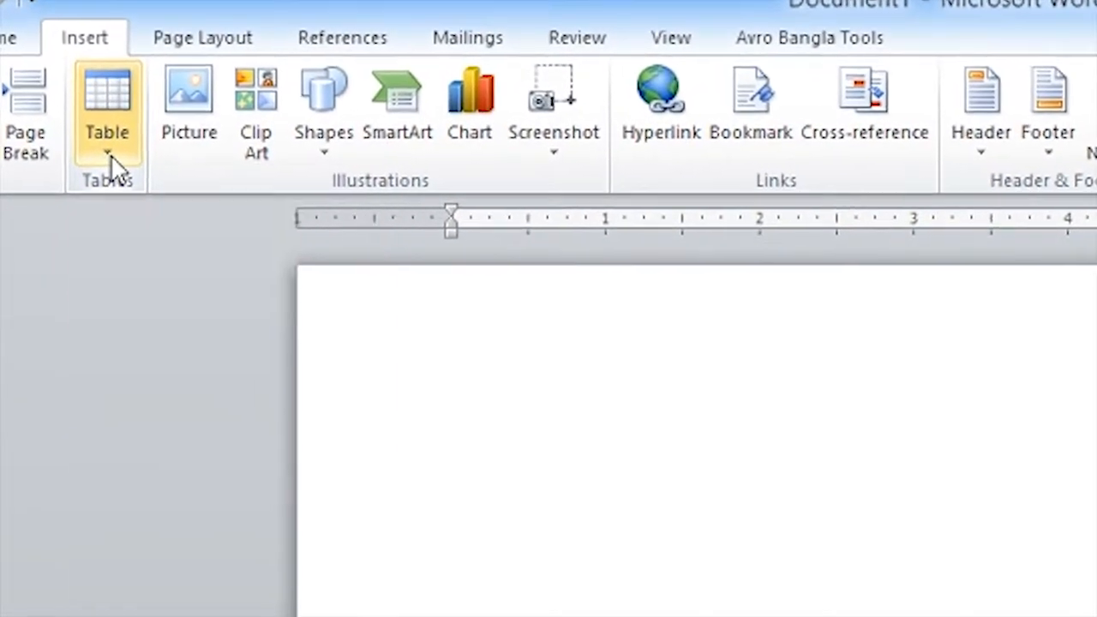
left_click(106, 151)
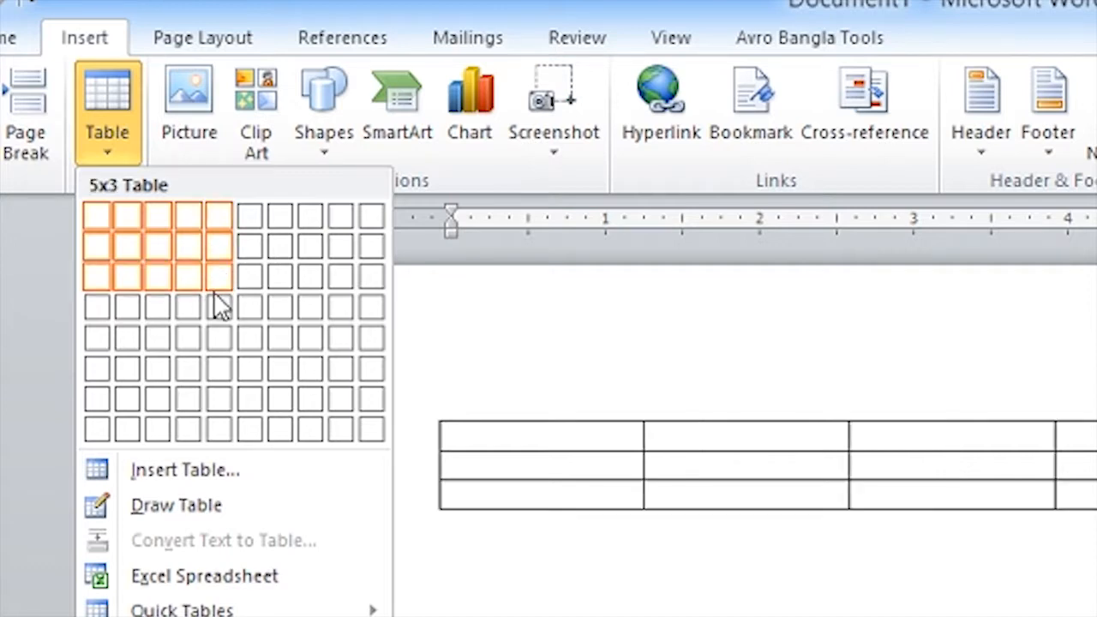
left_click(154, 219)
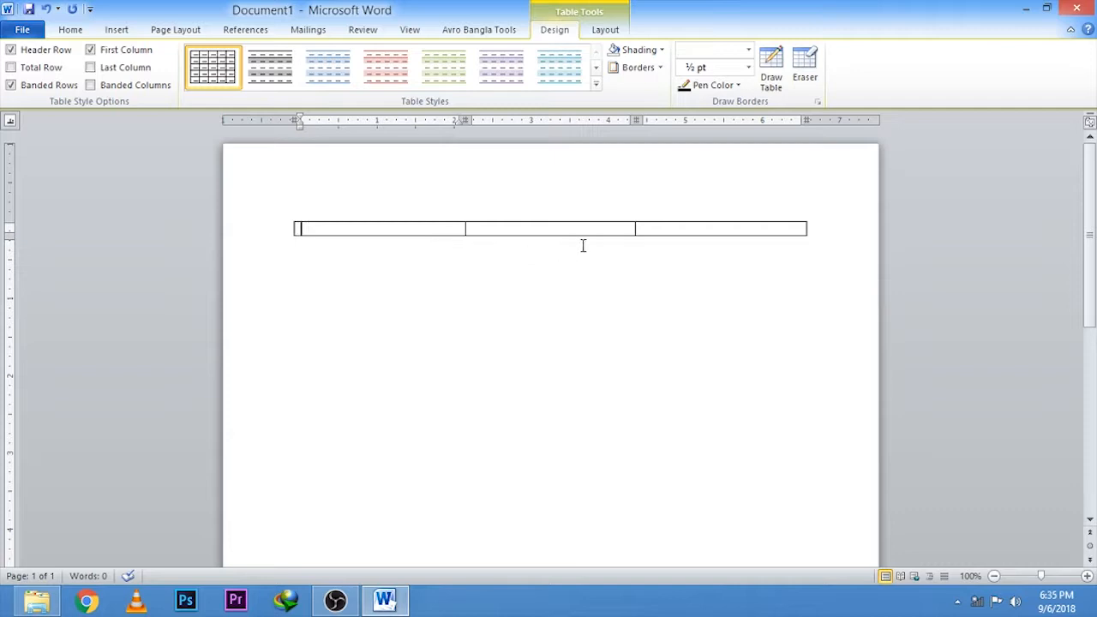
Step: Add two new rows at the end of the table, continuing each time from the last cell of the final row
left_click(692, 229)
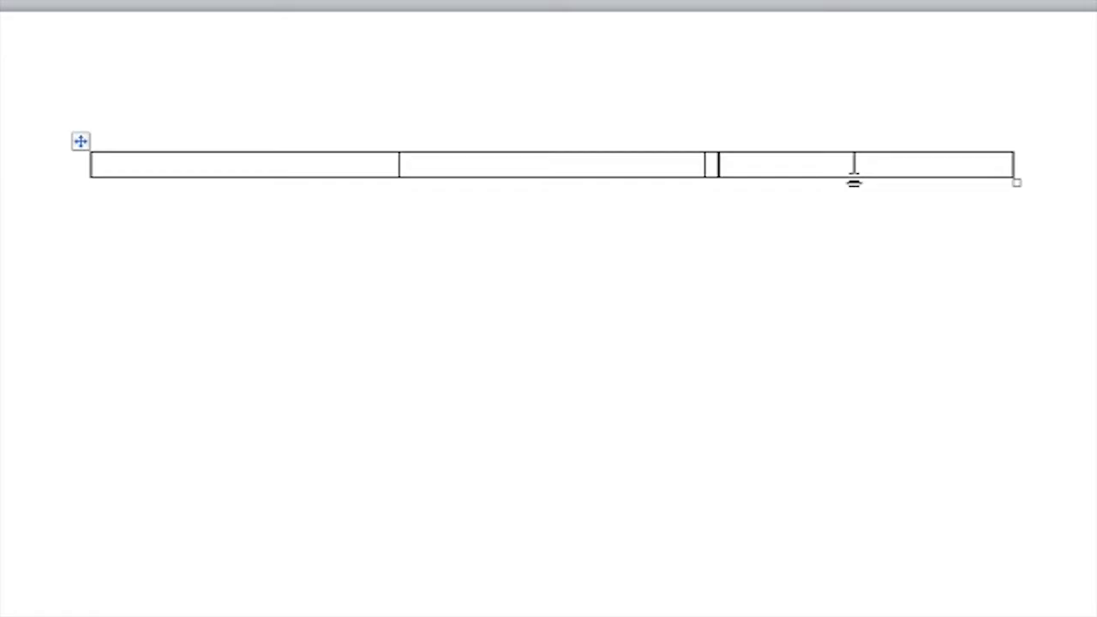
key("Tab")
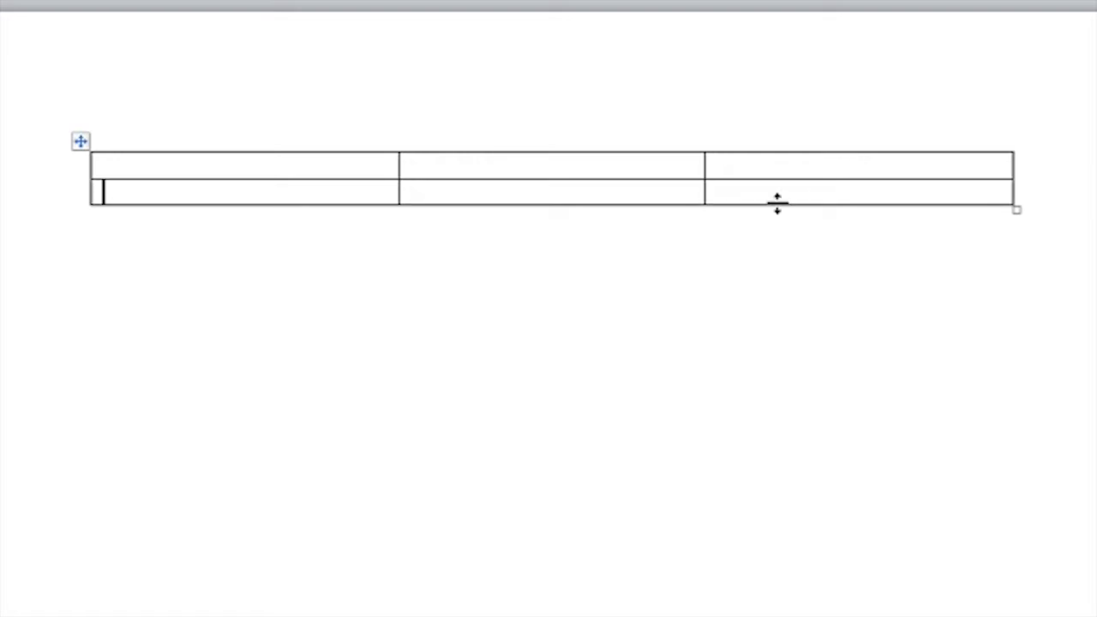
left_click(855, 190)
key("Tab")
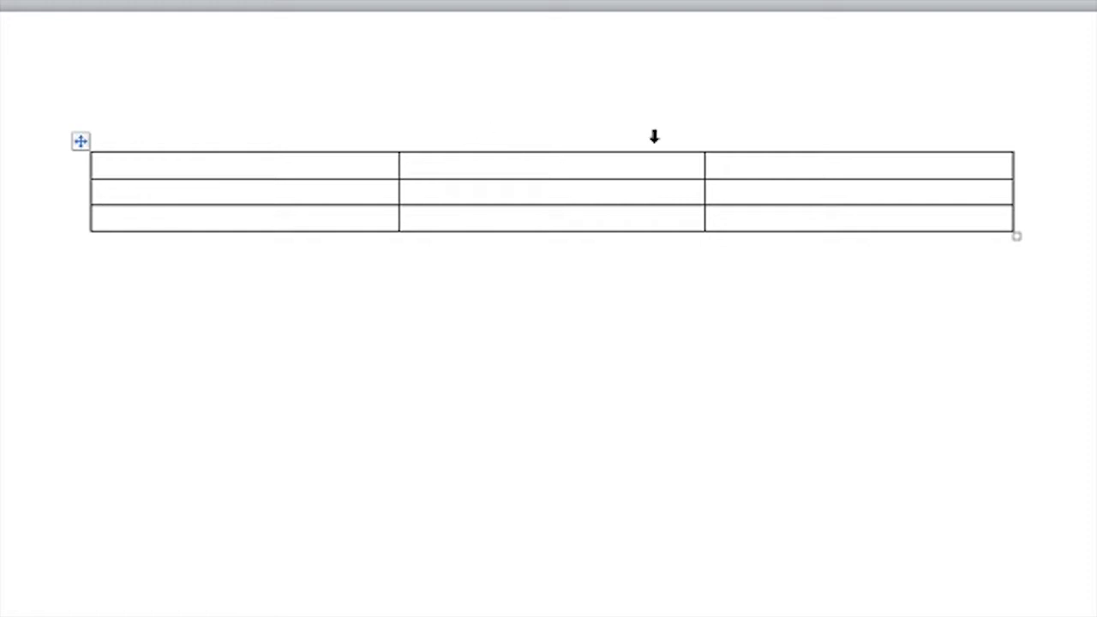
Step: Select the whole middle column as a column and again across its three cells, clearing the selection each time
left_click(551, 143)
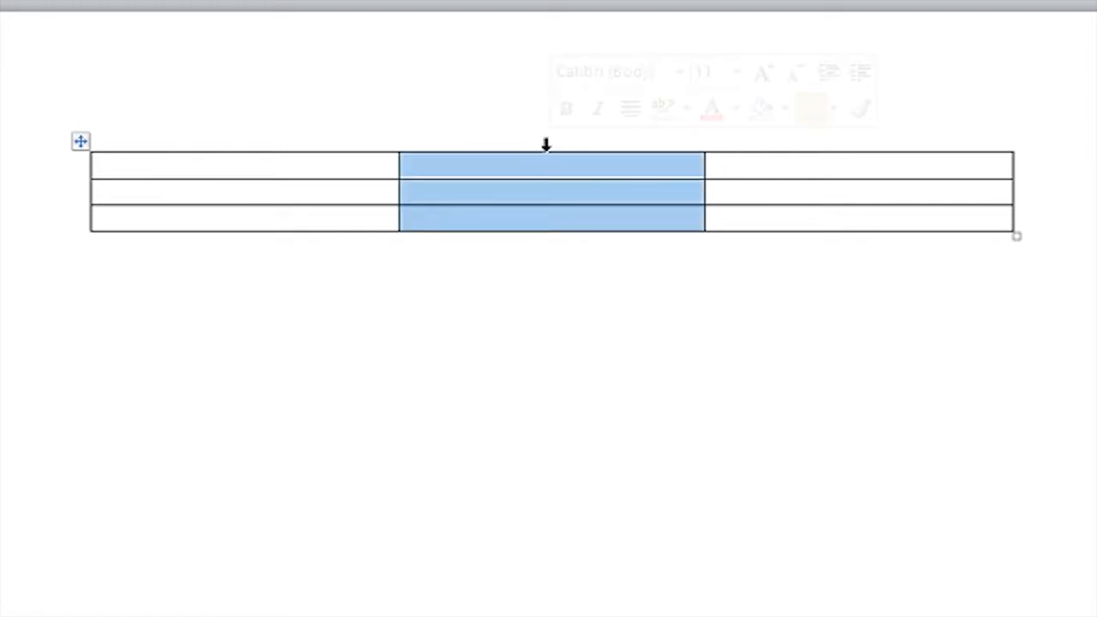
left_click(506, 163)
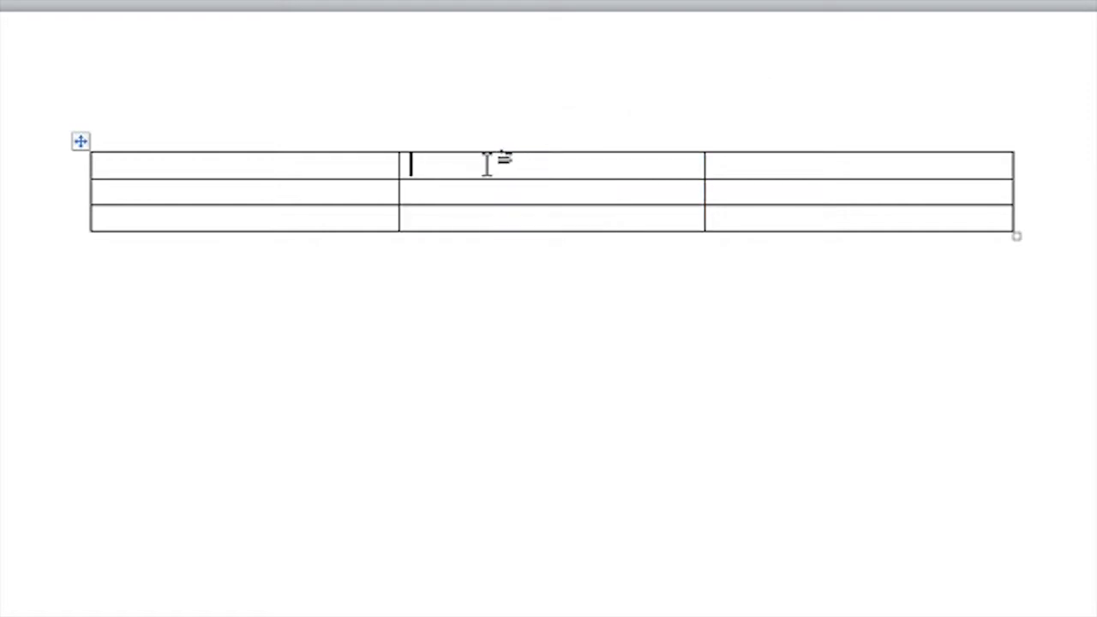
left_click_drag(487, 163, 494, 235)
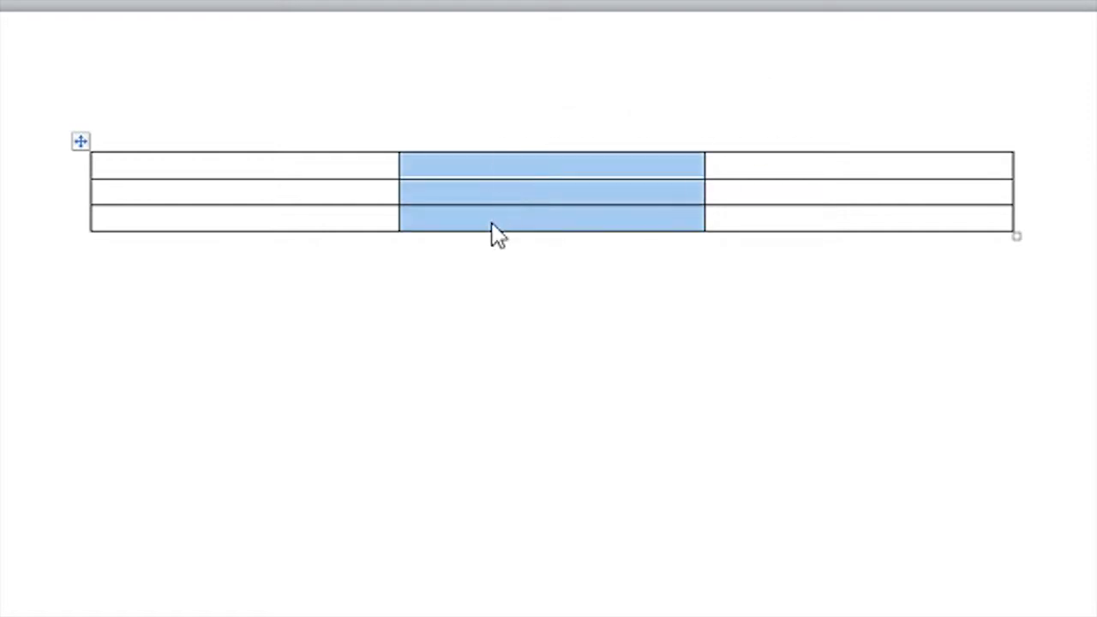
left_click(326, 163)
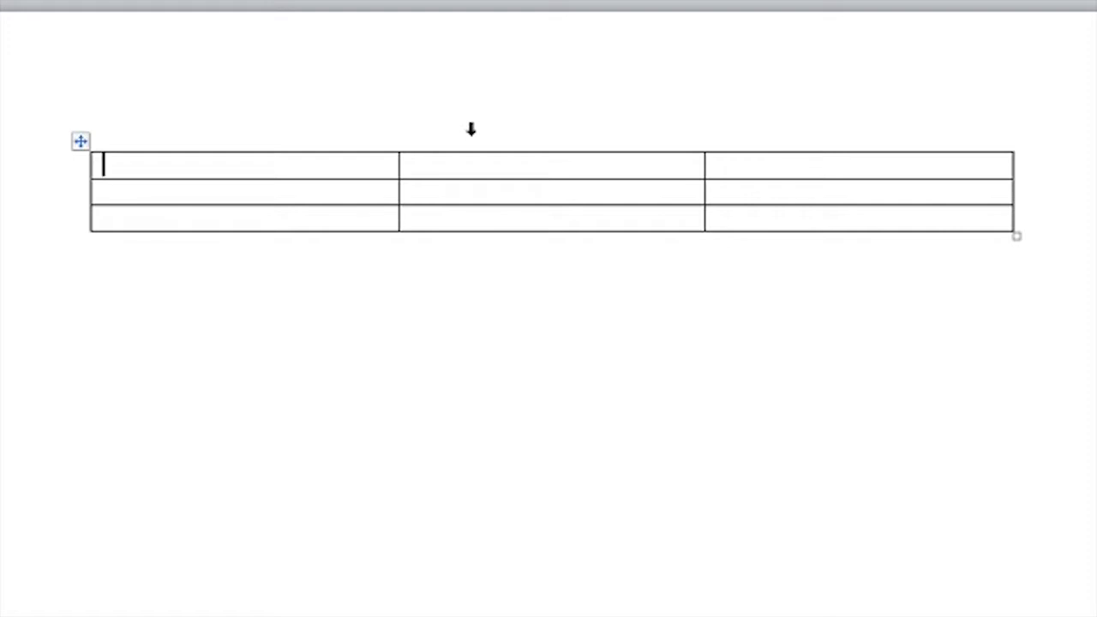
Step: Insert a new column to the left of the table's middle column
left_click(470, 129)
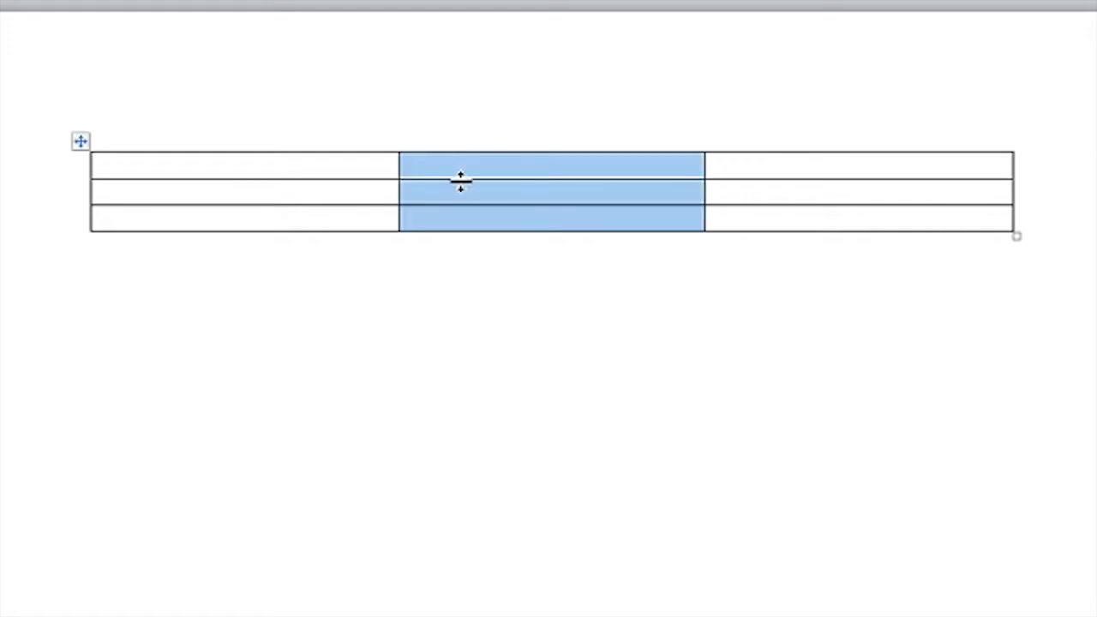
right_click(510, 163)
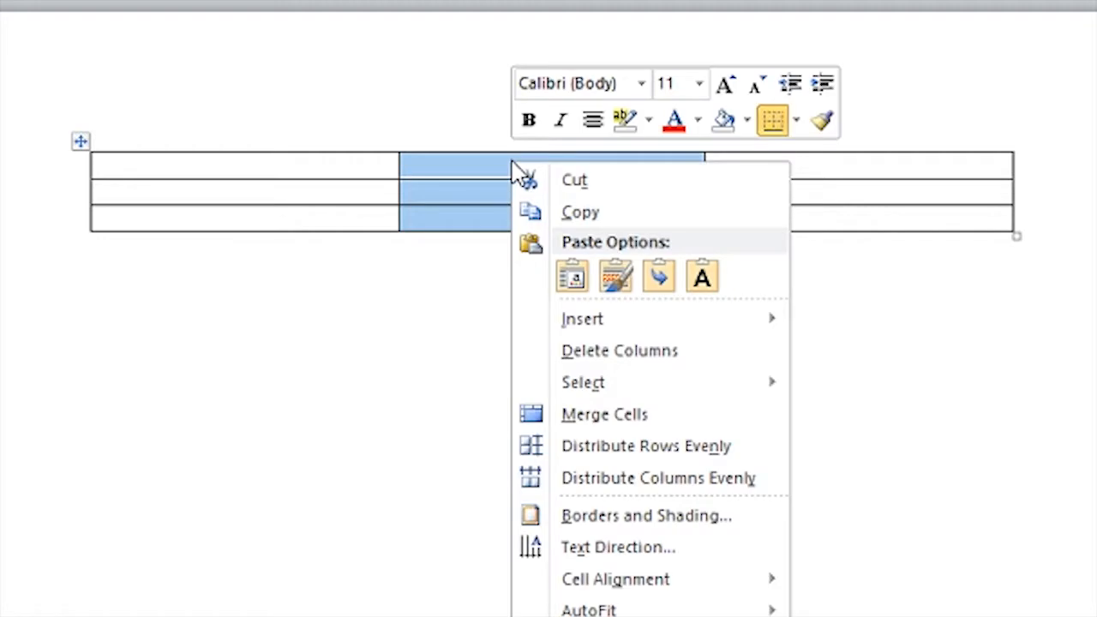
mouse_move(597, 319)
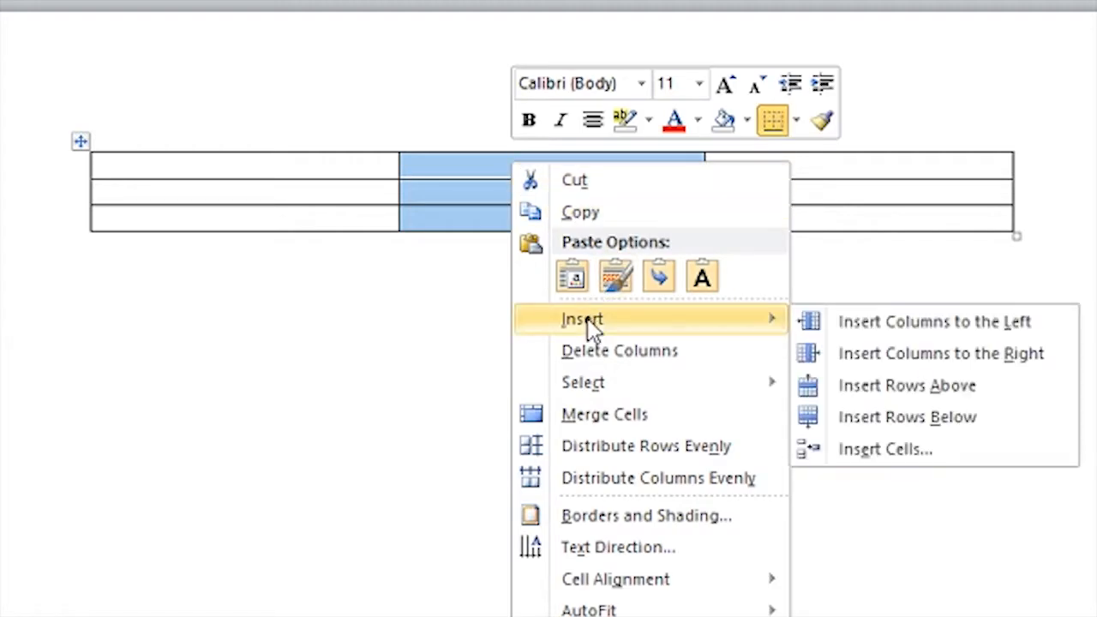
left_click(934, 334)
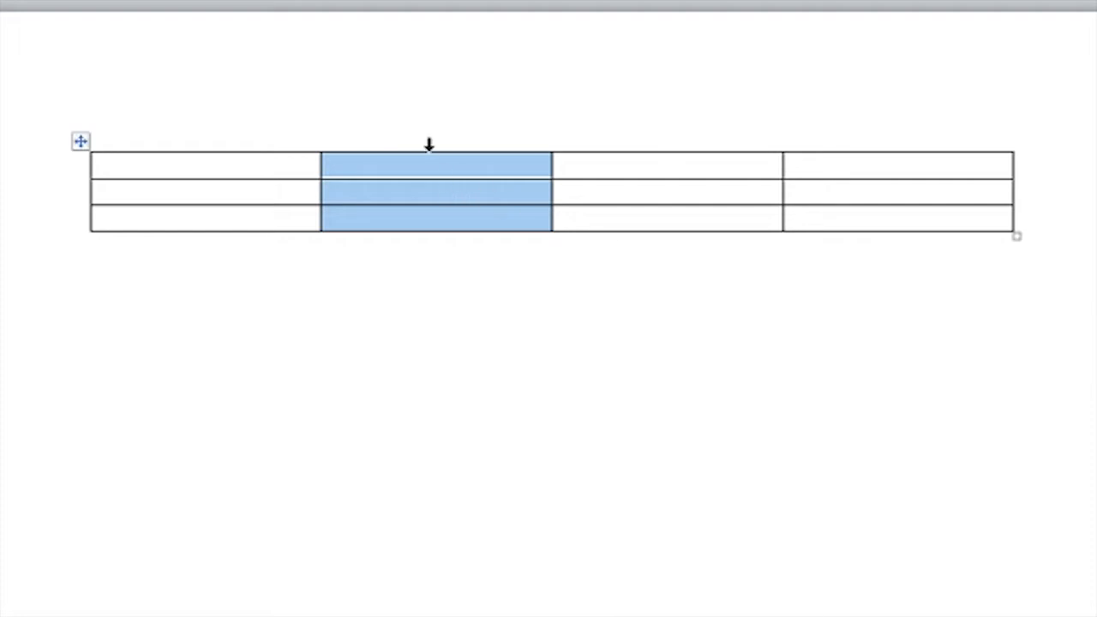
left_click(430, 171)
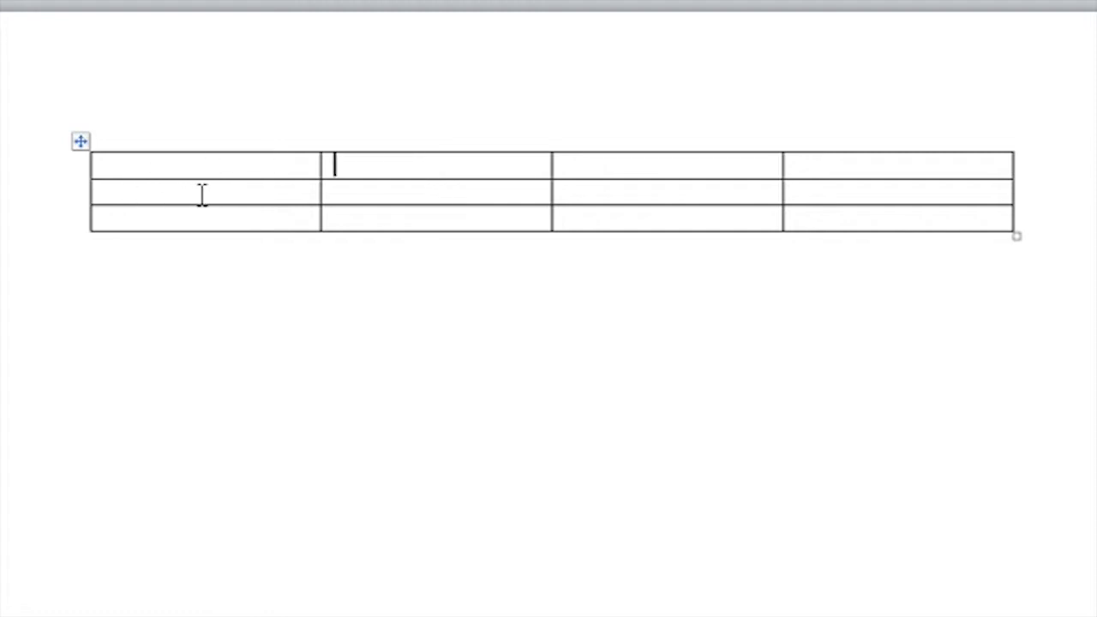
Step: Practise selecting entire rows of the table, using the first and second rows
left_click(72, 176)
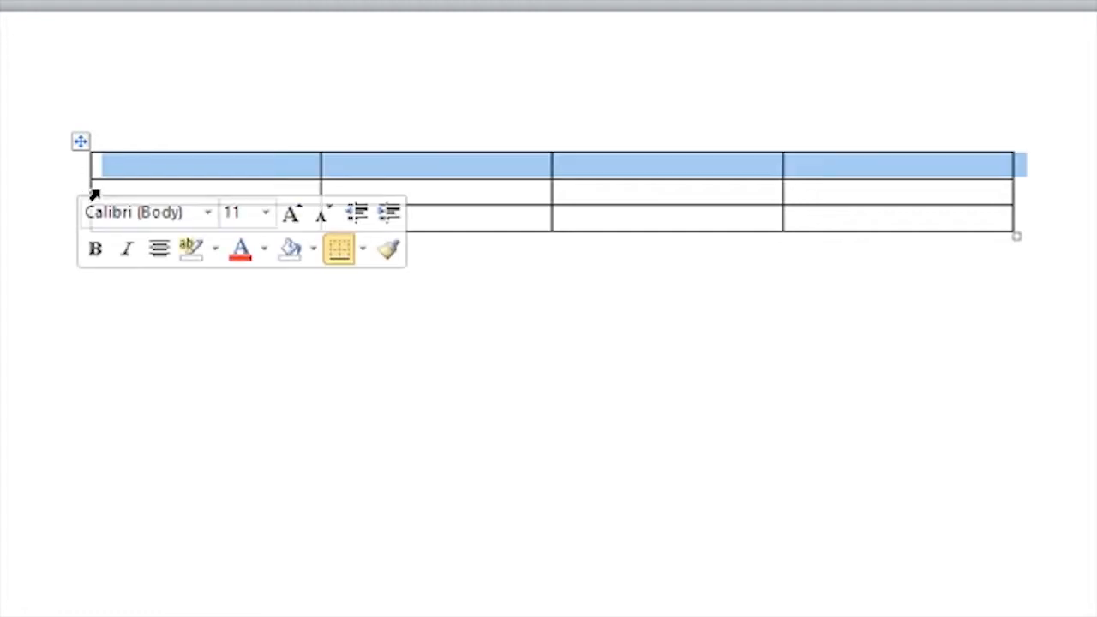
left_click(92, 192)
left_click(113, 192)
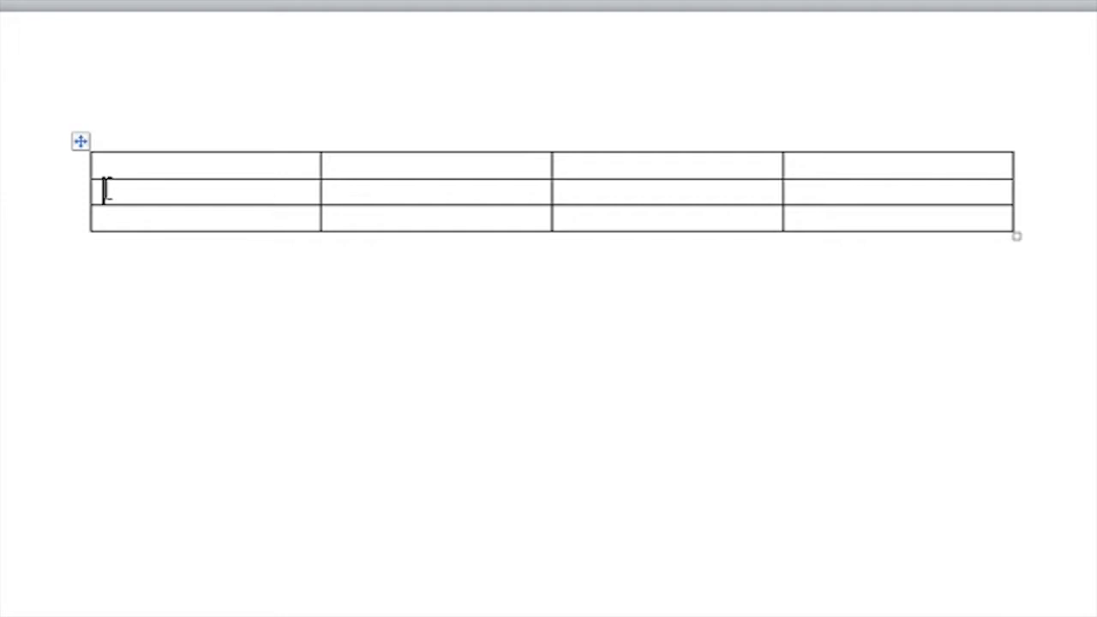
left_click_drag(168, 192, 968, 202)
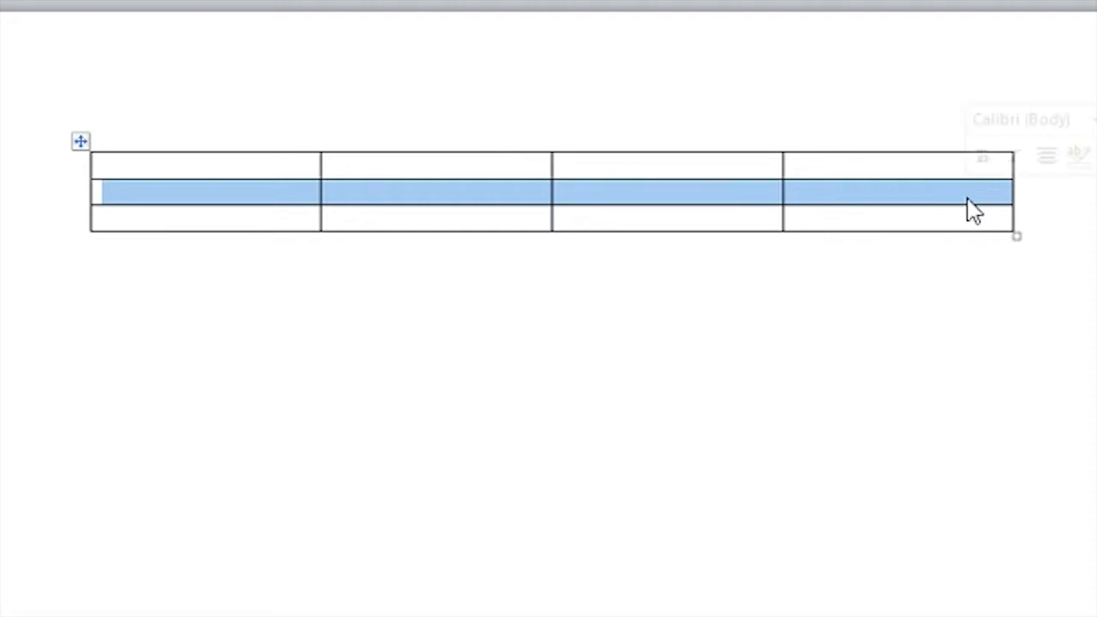
left_click(370, 215)
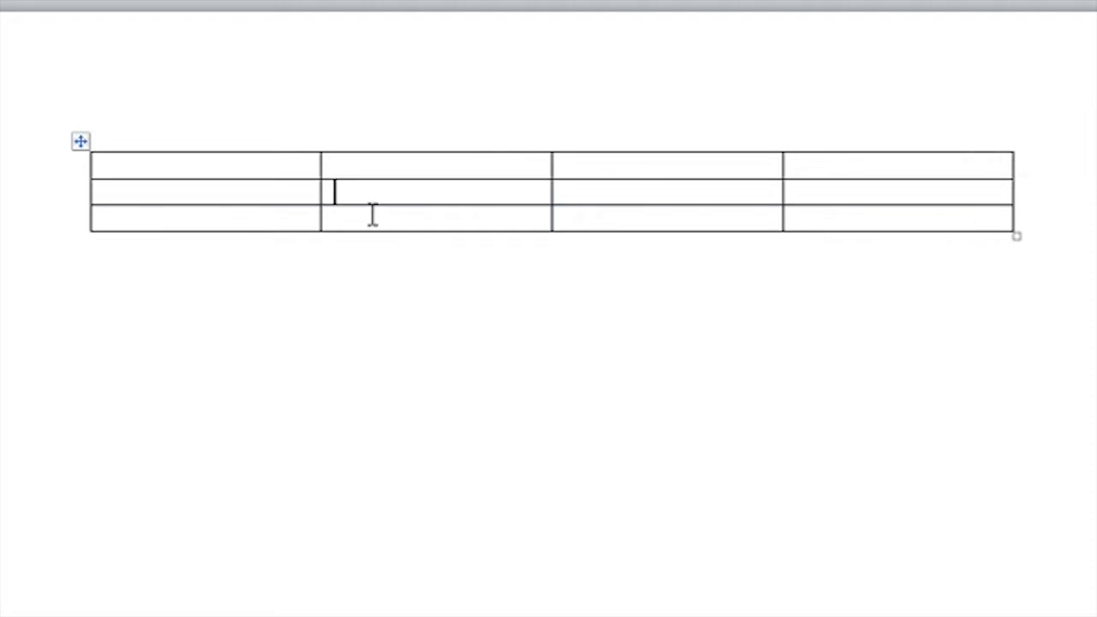
left_click(60, 204)
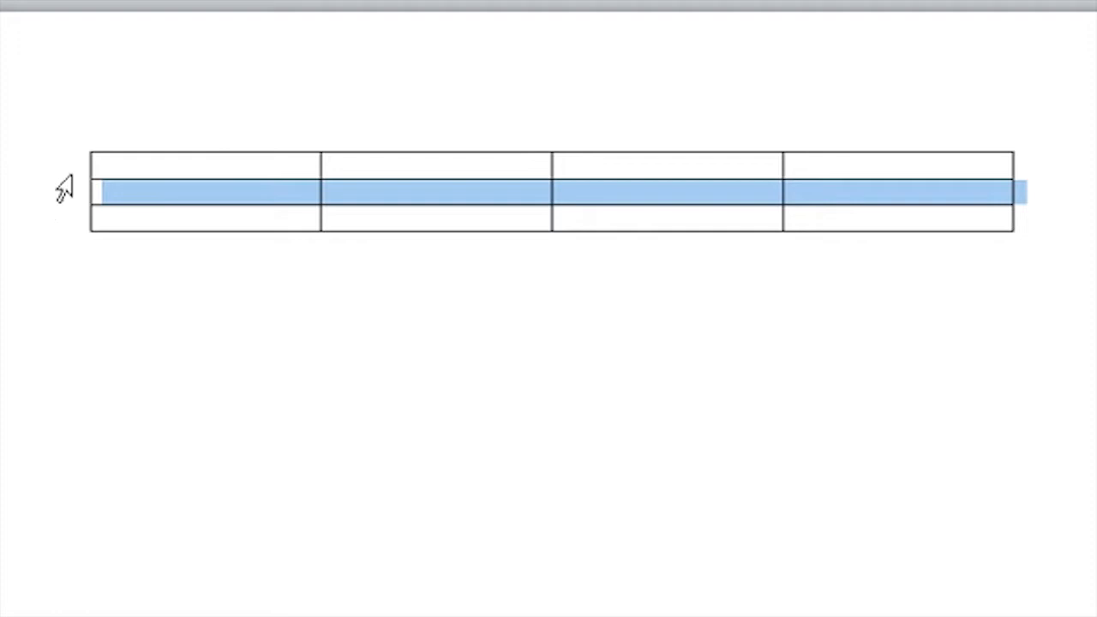
left_click(64, 178)
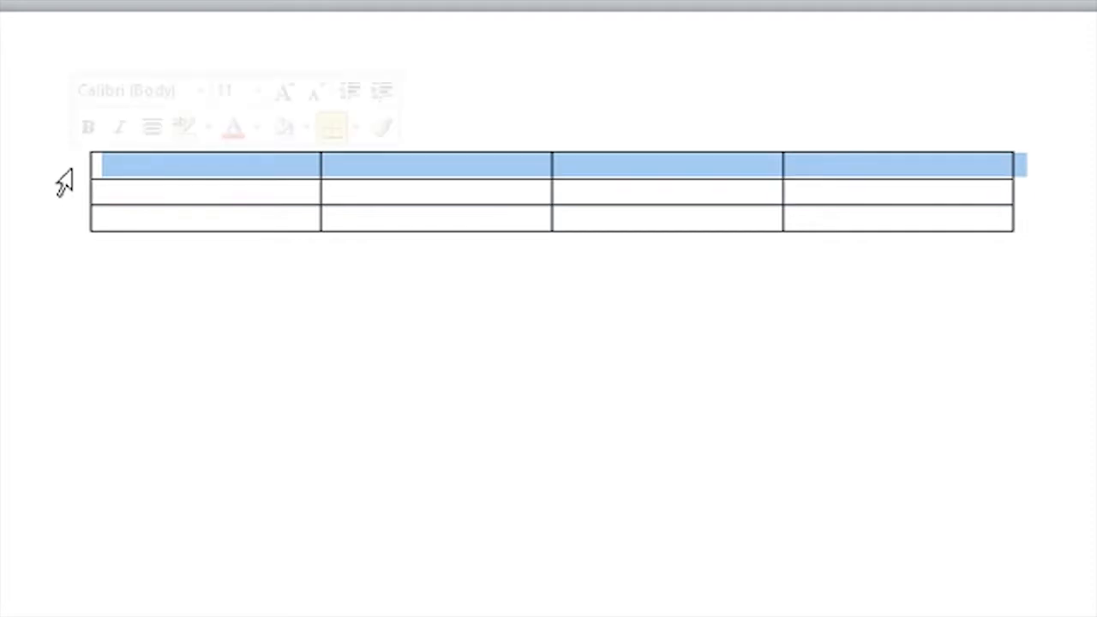
Step: Insert a new row above the last row of the table
left_click(65, 217)
right_click(275, 224)
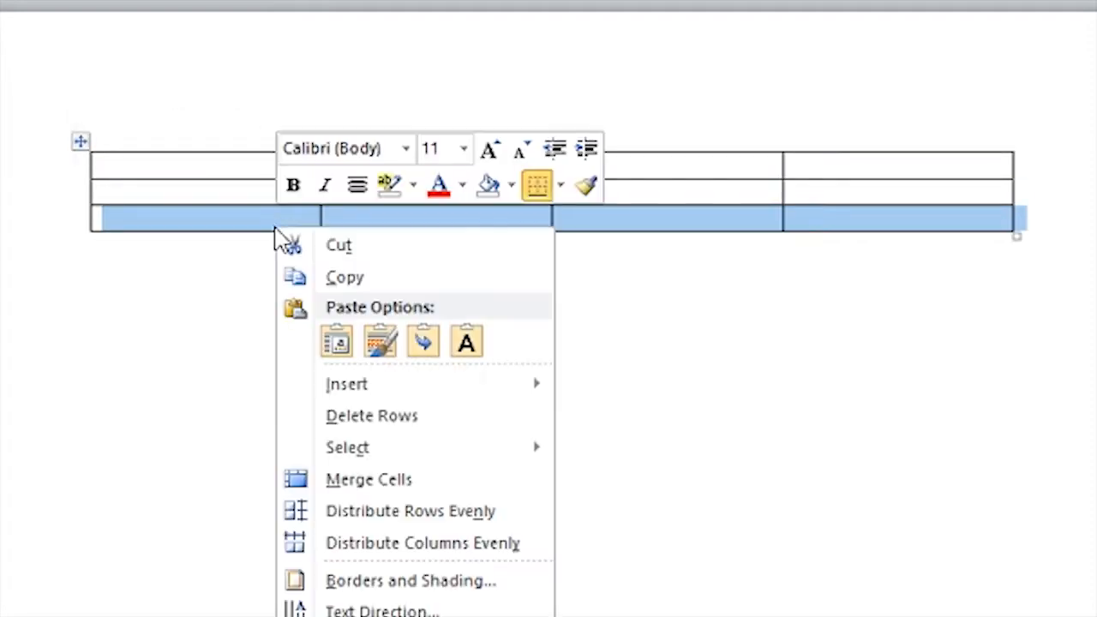
mouse_move(438, 390)
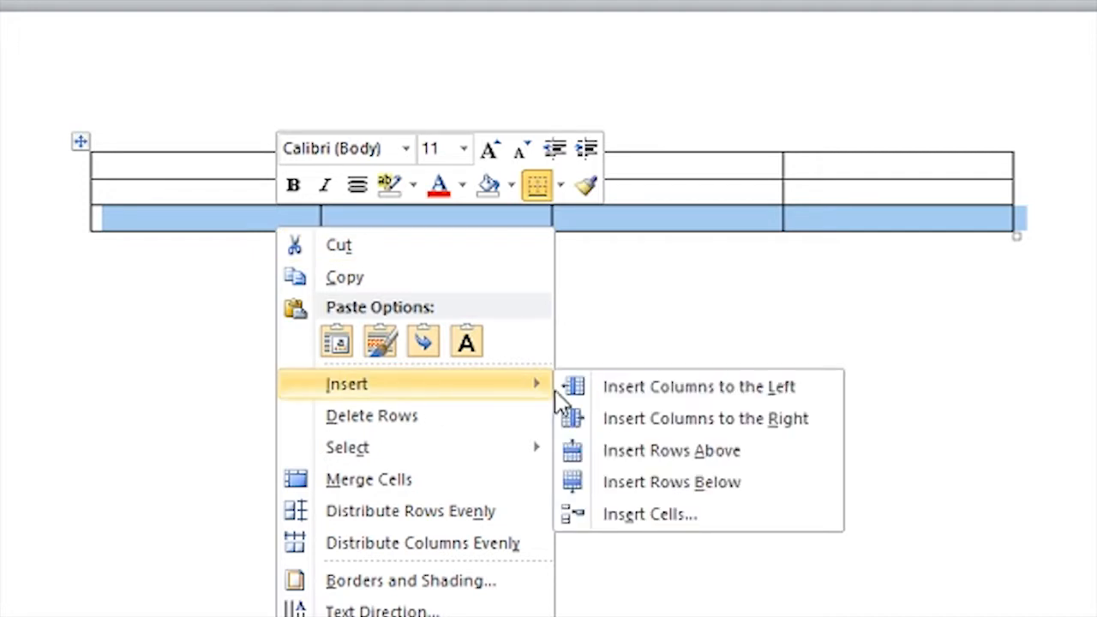
left_click(677, 459)
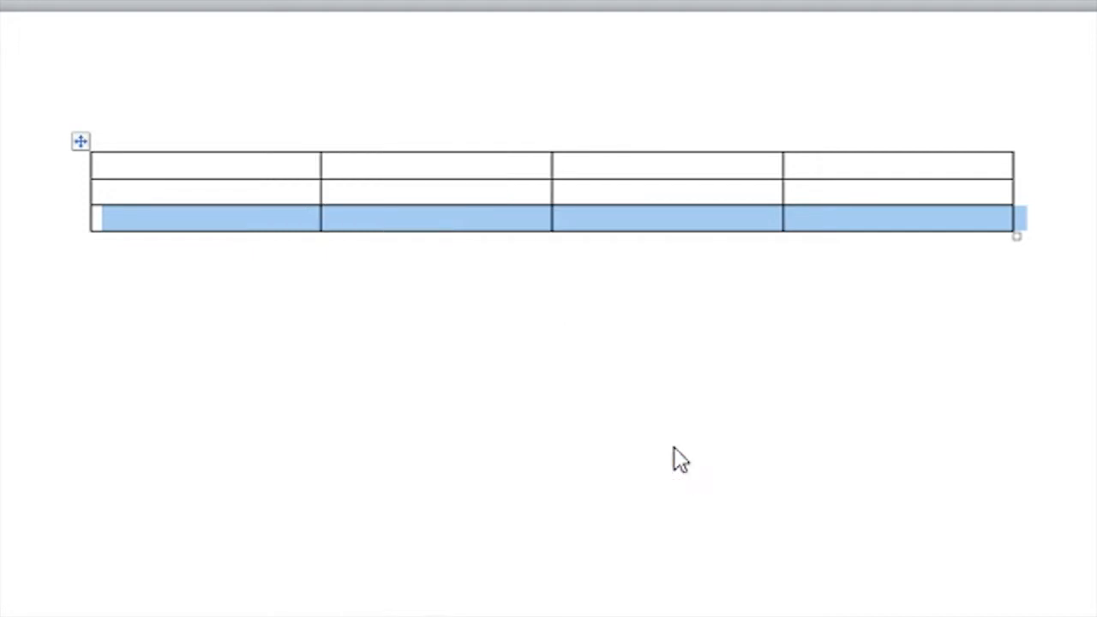
left_click(465, 224)
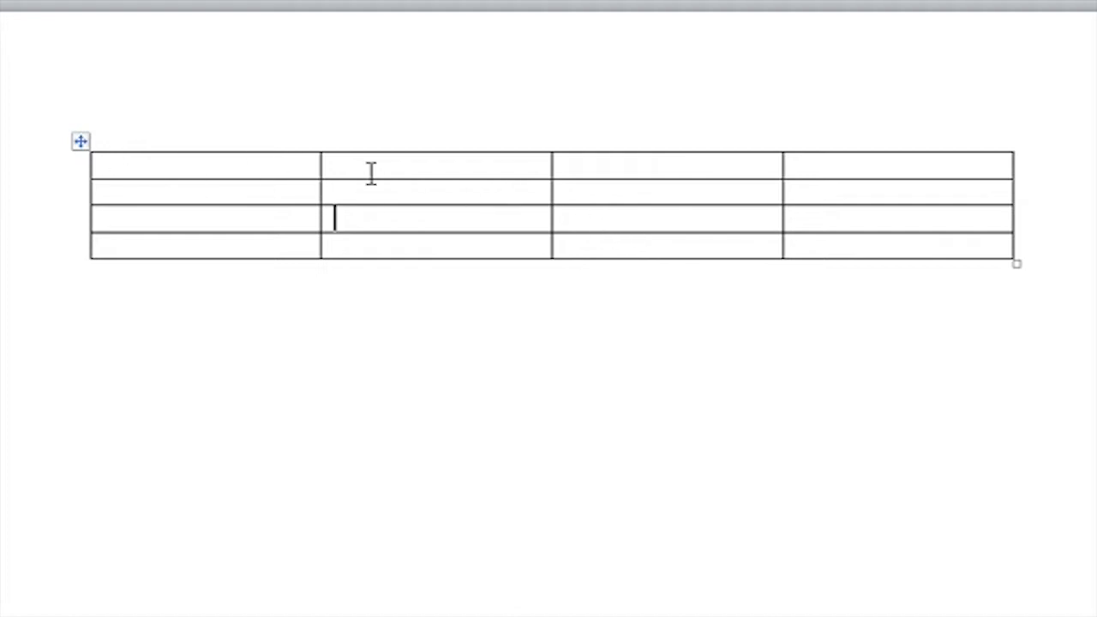
Step: Select the whole table and browse the built-in table styles without applying one
left_click(79, 142)
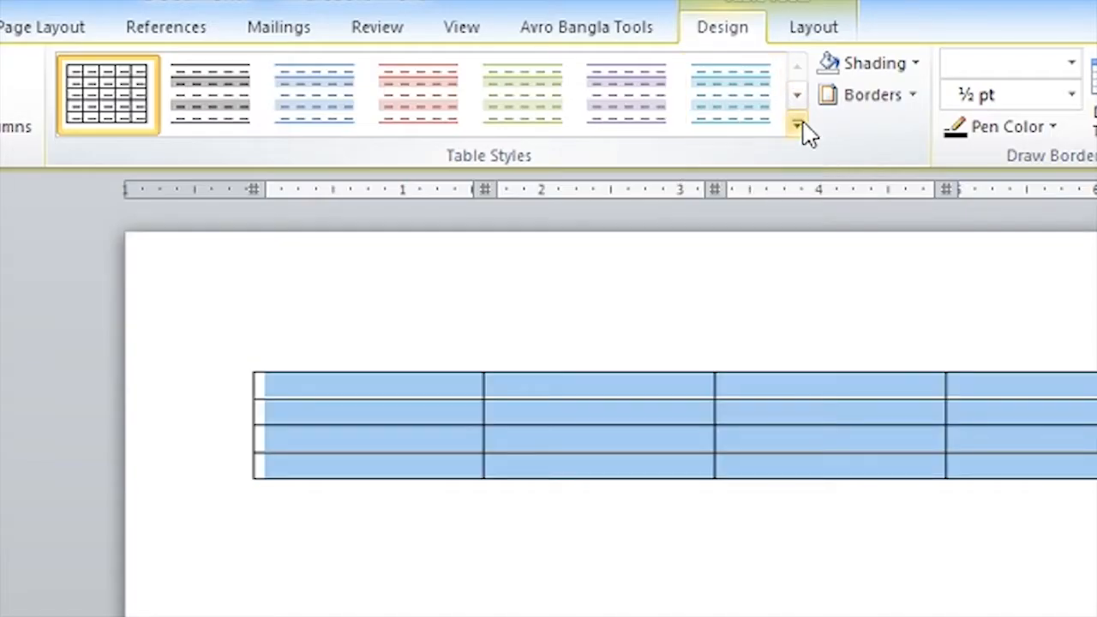
left_click(596, 83)
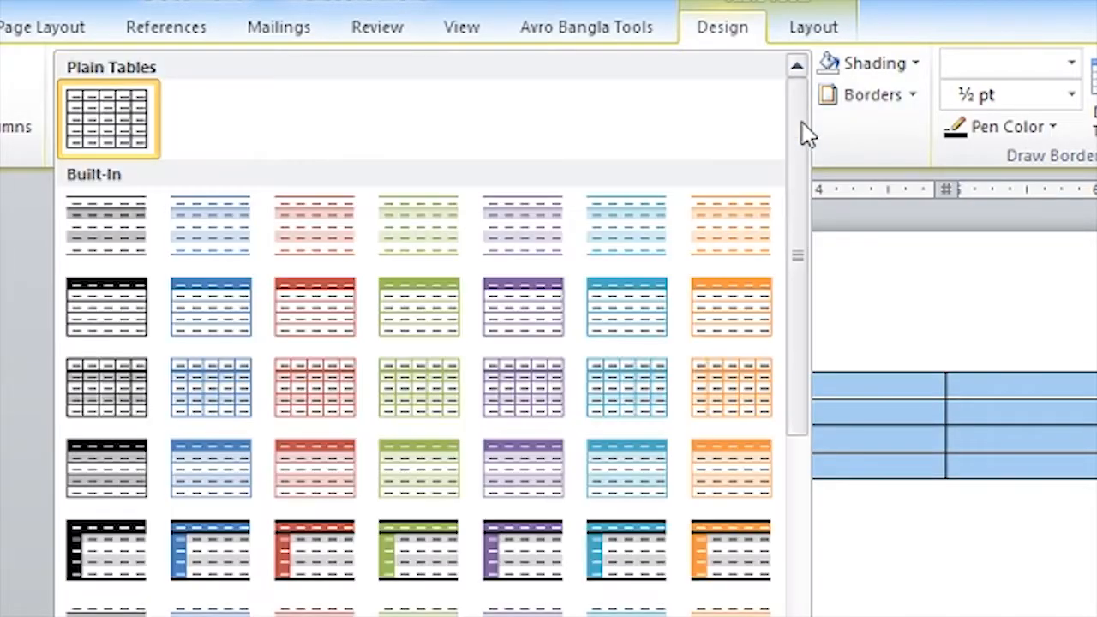
left_click_drag(798, 262, 780, 585)
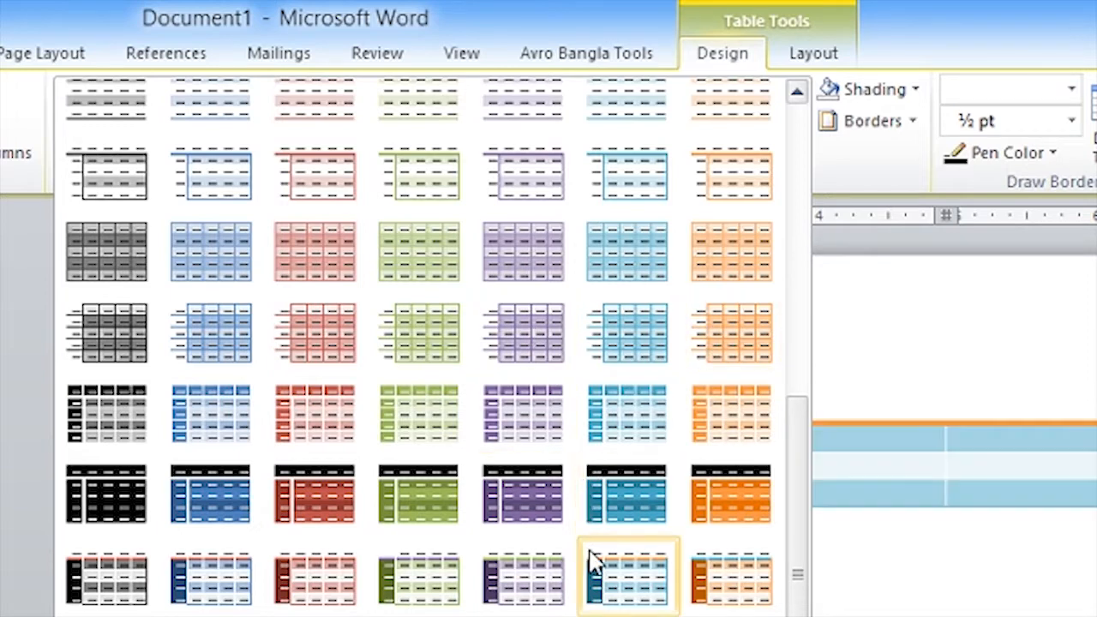
left_click(963, 555)
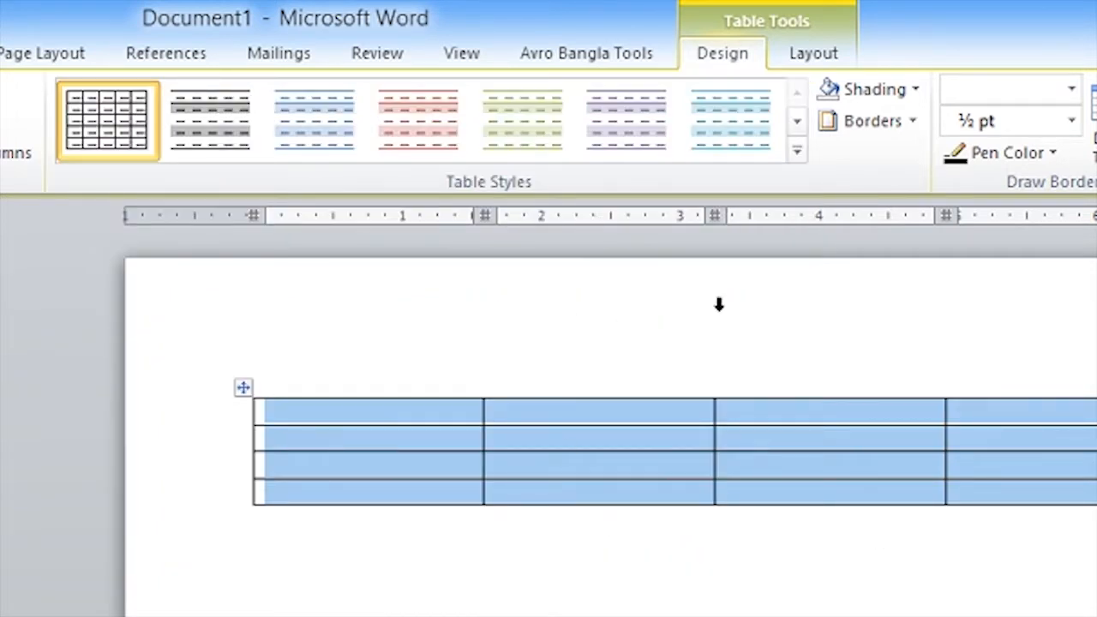
Step: Set the row height of the entire table to 0.2"
left_click(810, 64)
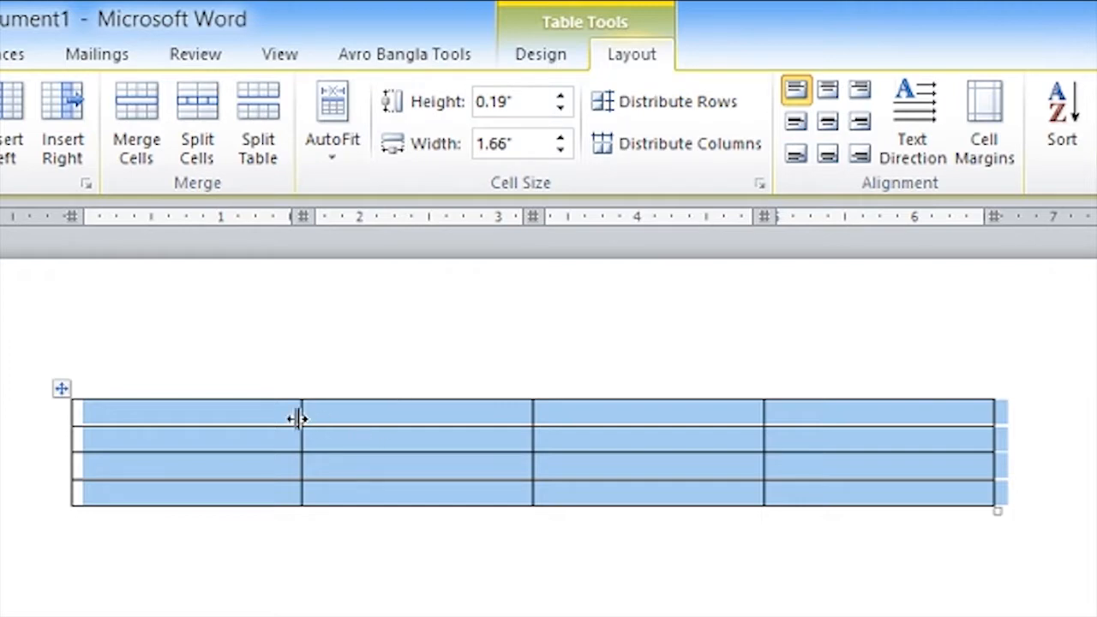
left_click(351, 413)
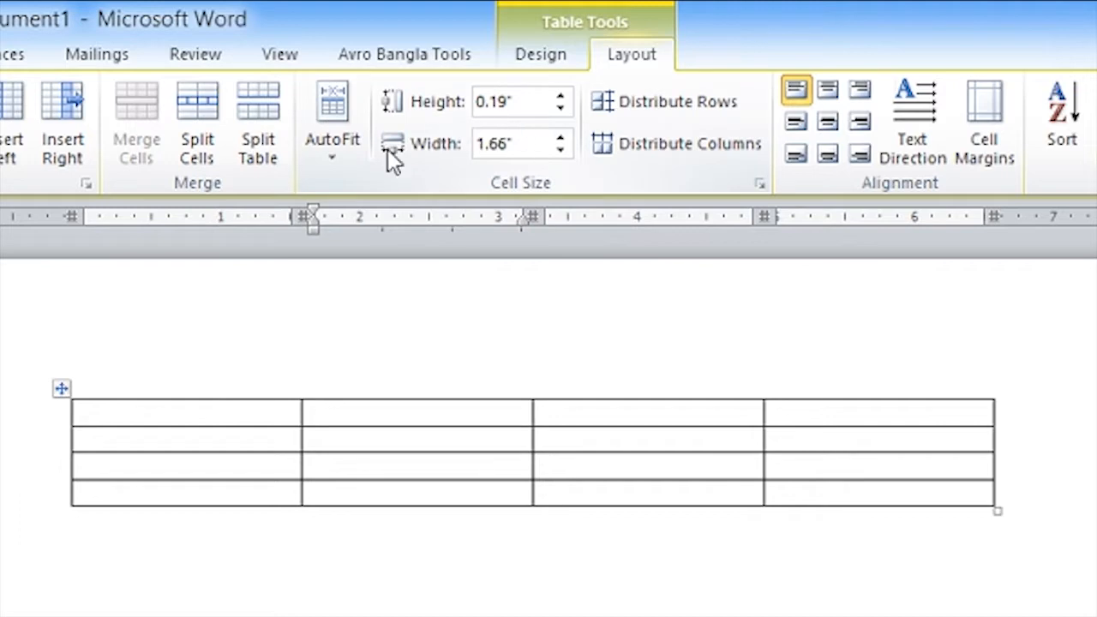
left_click(152, 413)
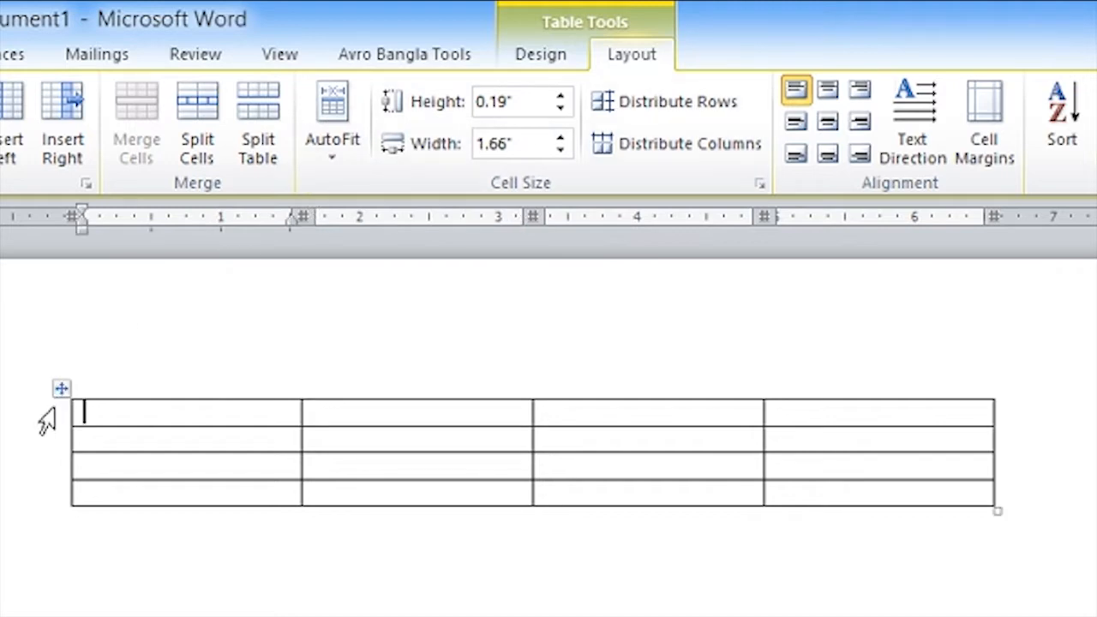
left_click(60, 386)
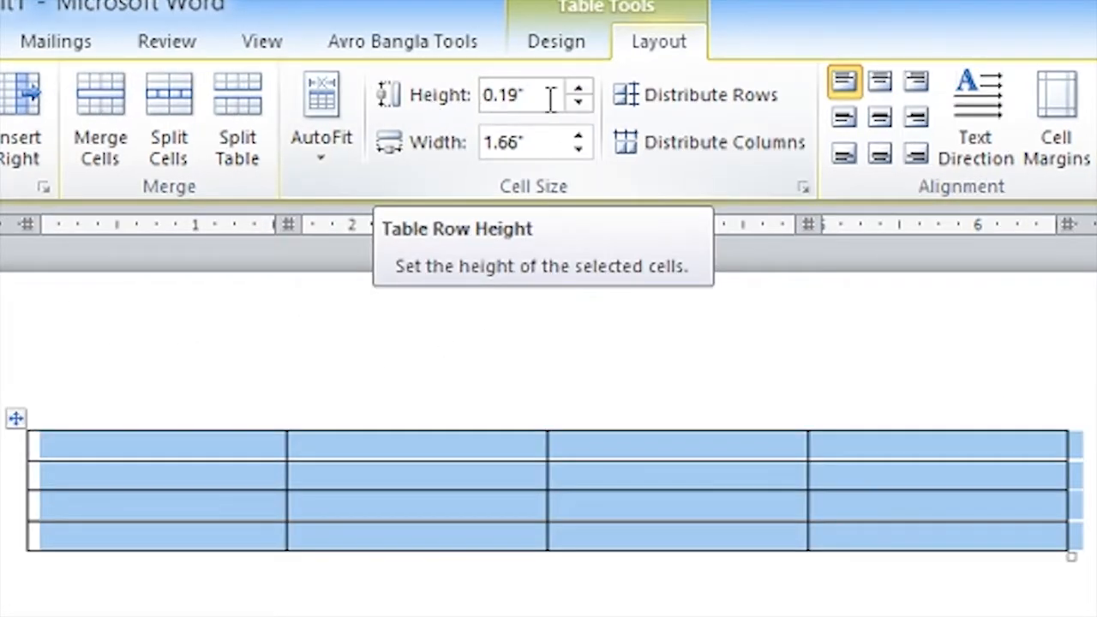
left_click(578, 89)
left_click(578, 89)
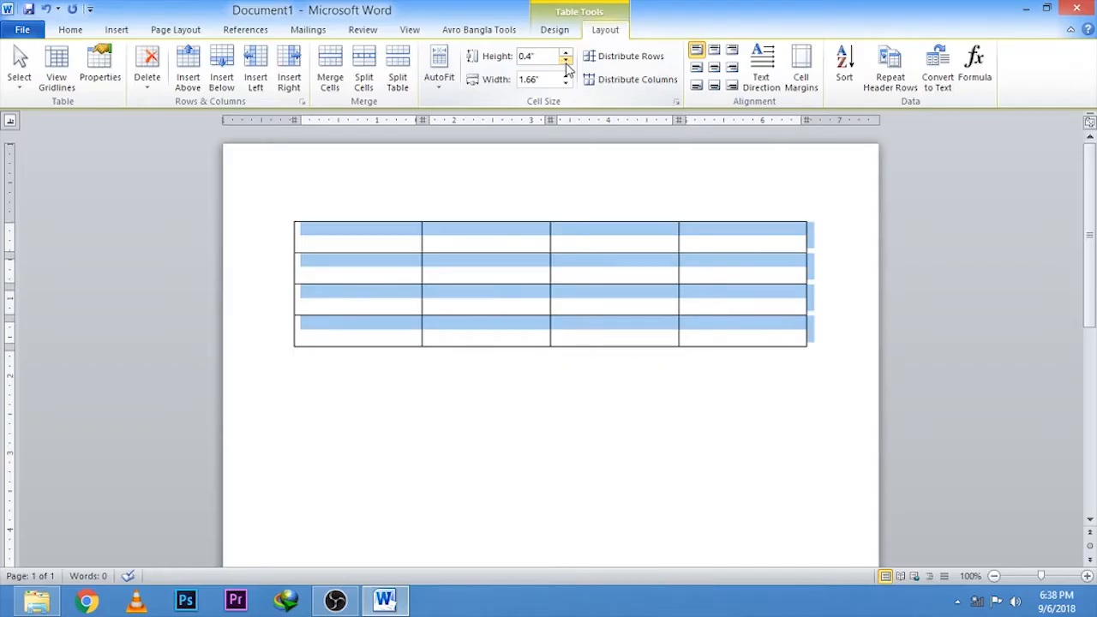
left_click(579, 102)
left_click(579, 102)
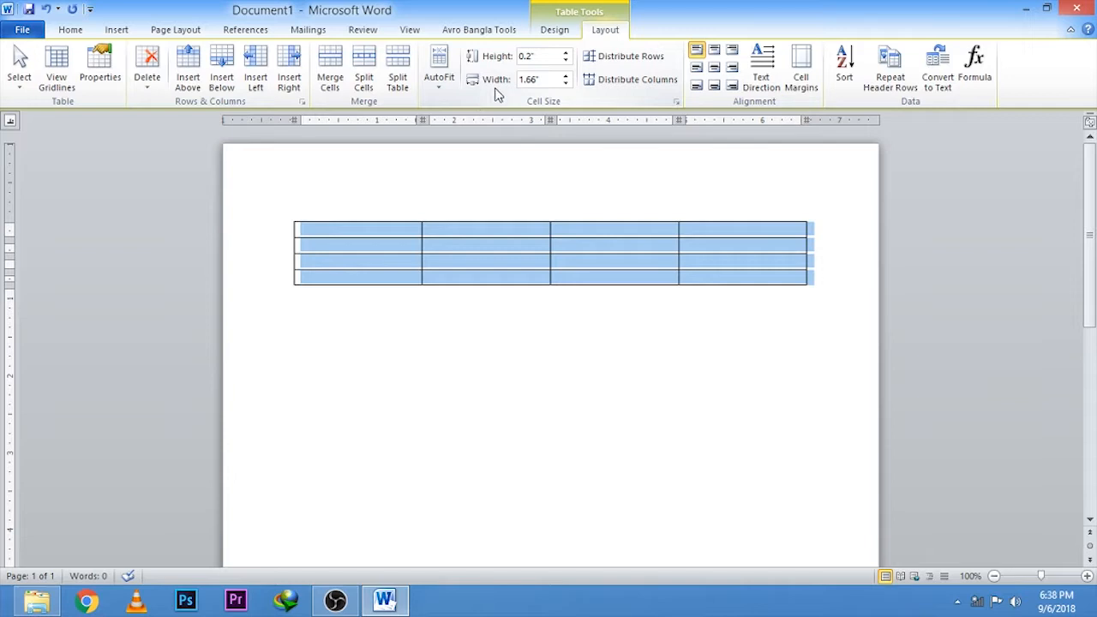
Step: Set the column width of the entire selected table to 1.5"
left_click(565, 76)
left_click(566, 76)
left_click(566, 84)
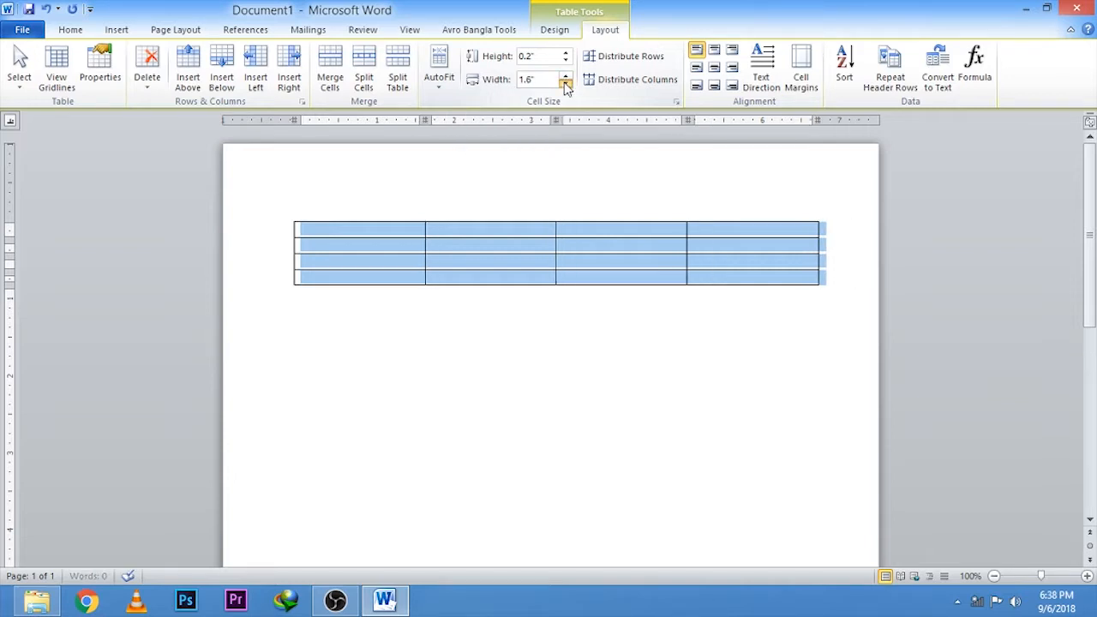
left_click(566, 84)
left_click(565, 84)
left_click(481, 232)
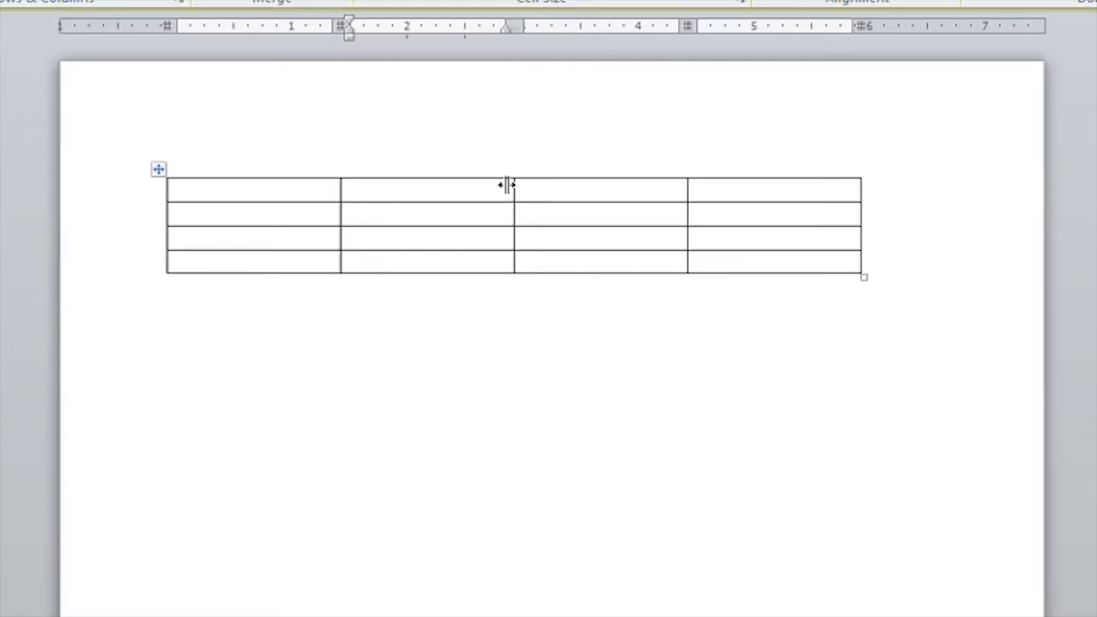
Step: Narrow the second column by moving its right border, and even out all column widths with Distribute Columns
left_click_drag(524, 224, 481, 233)
left_click_drag(450, 197, 413, 204)
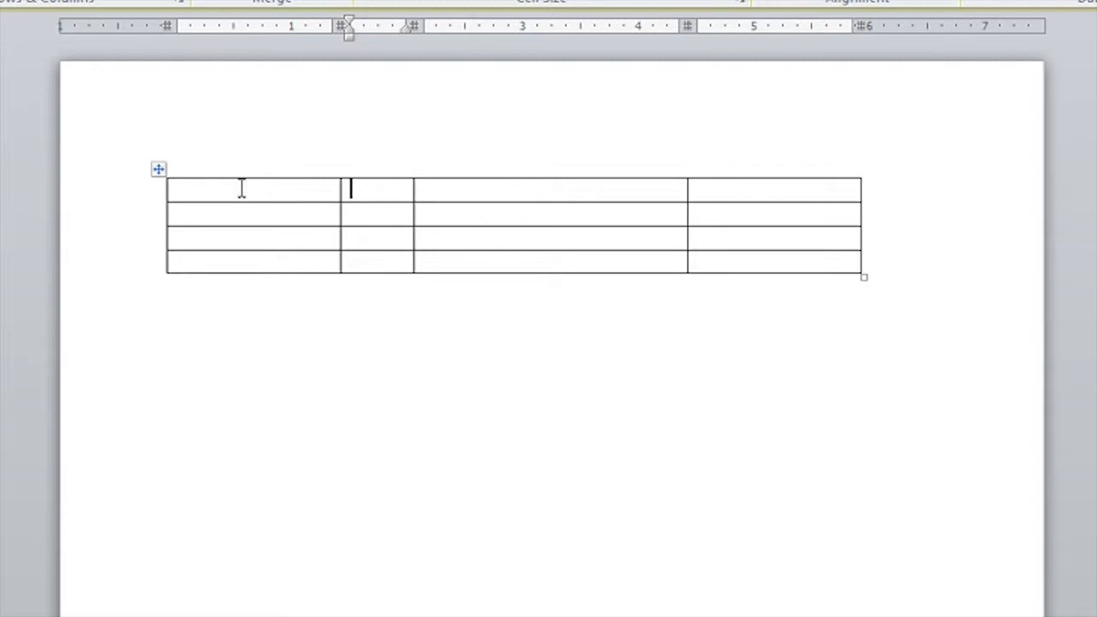
left_click(142, 181)
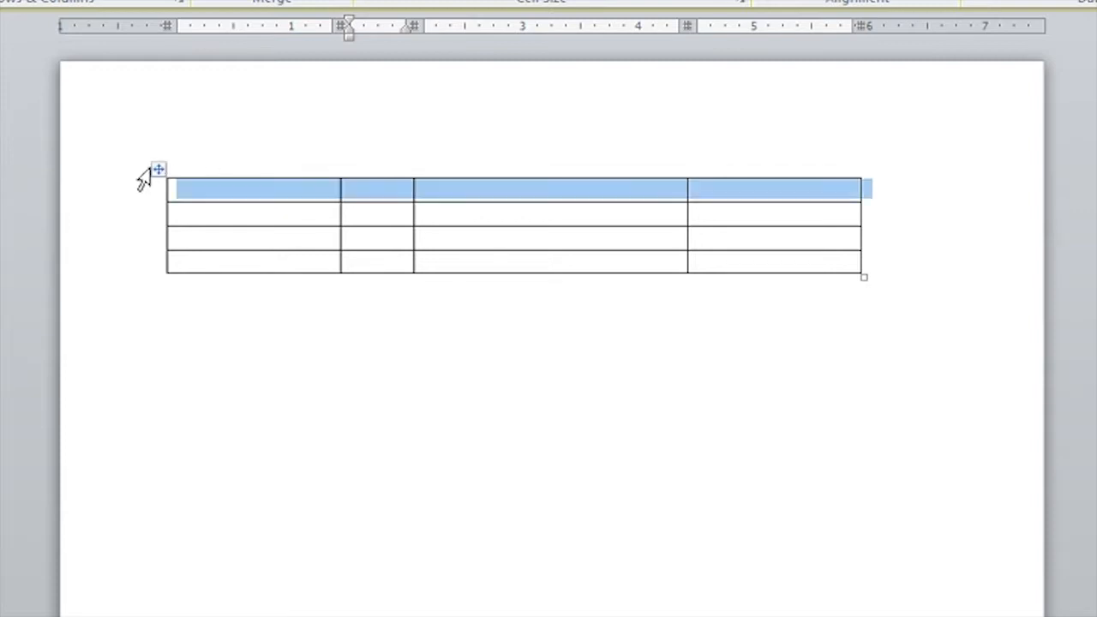
left_click(157, 171)
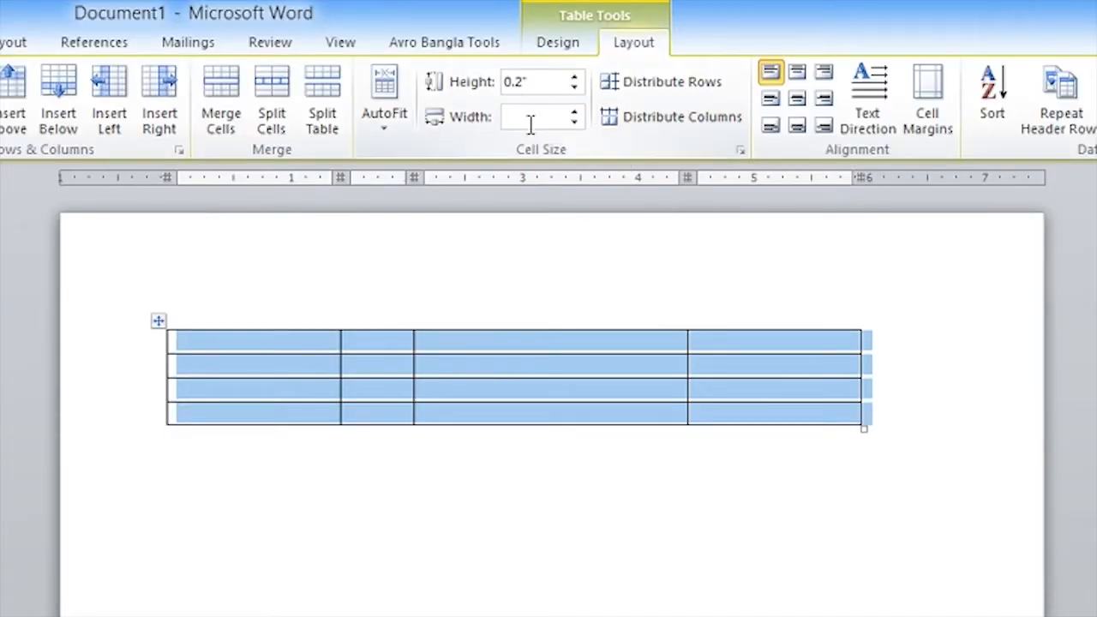
left_click(630, 127)
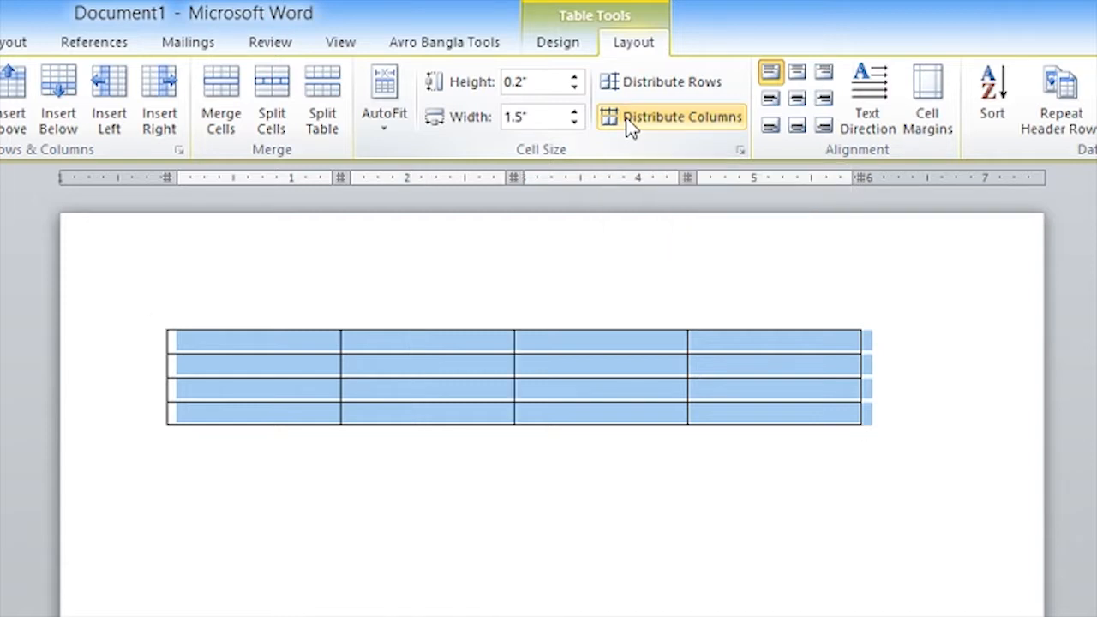
left_click(305, 342)
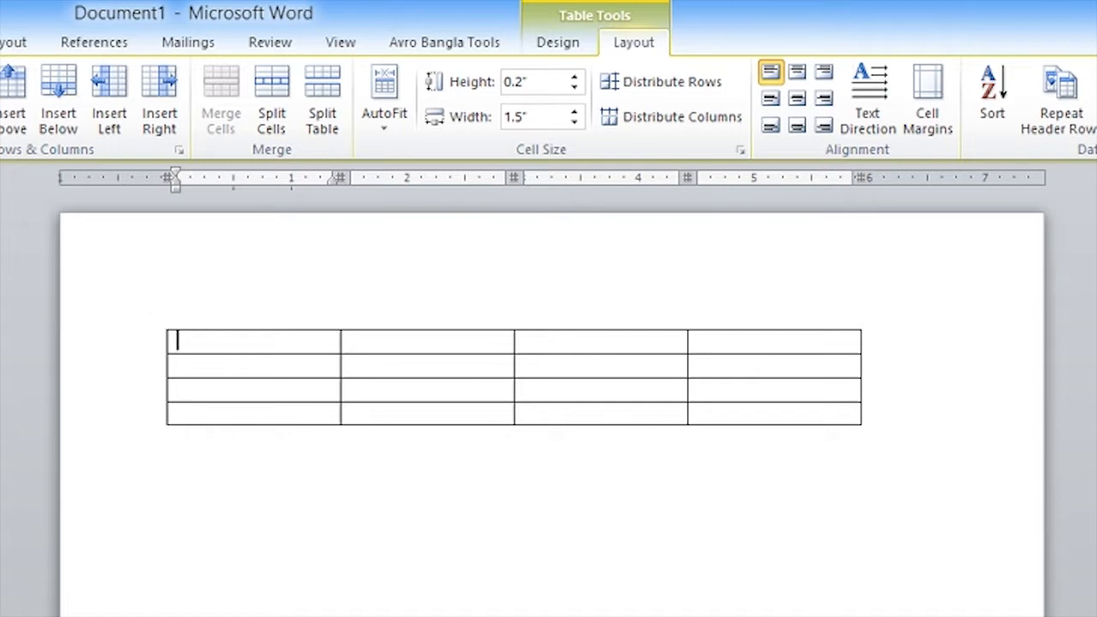
Step: Delete the entire four-column table from the document
left_click(159, 323)
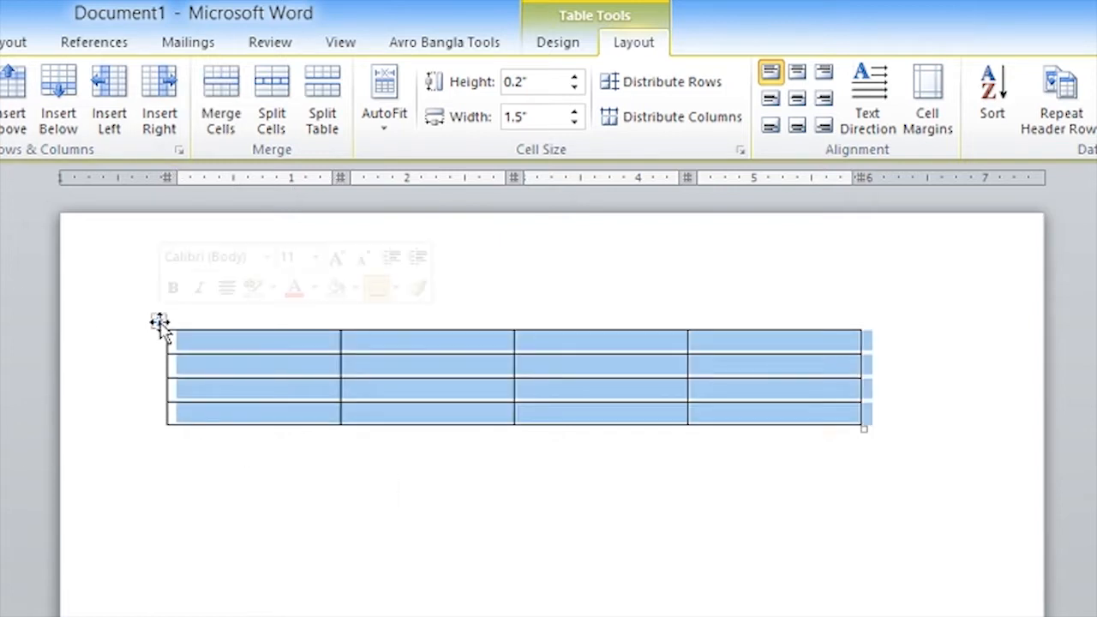
right_click(299, 362)
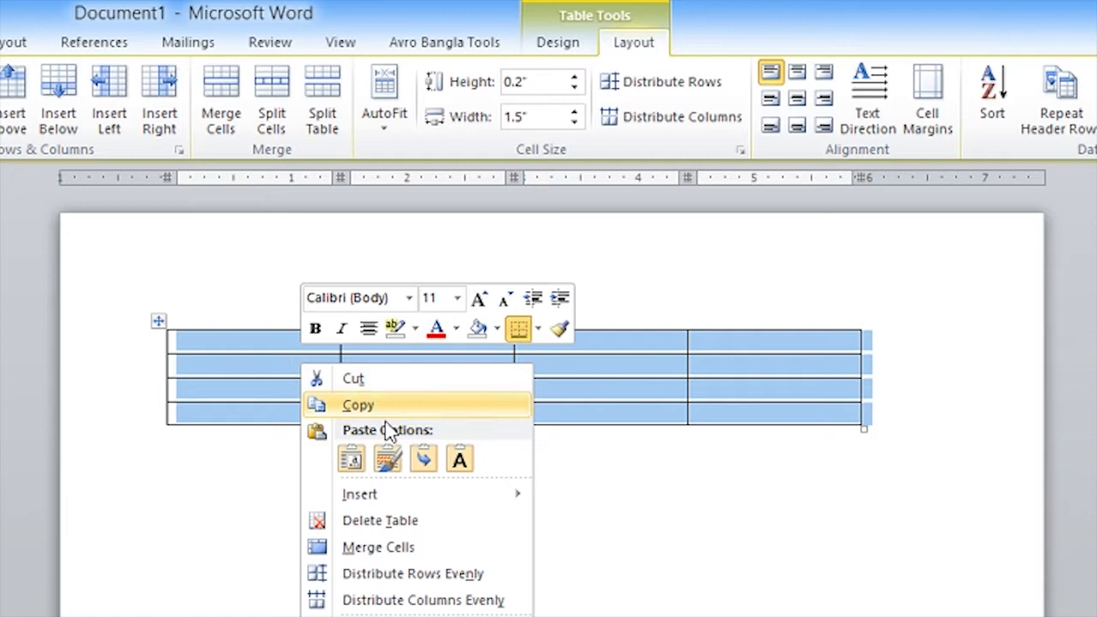
left_click(367, 524)
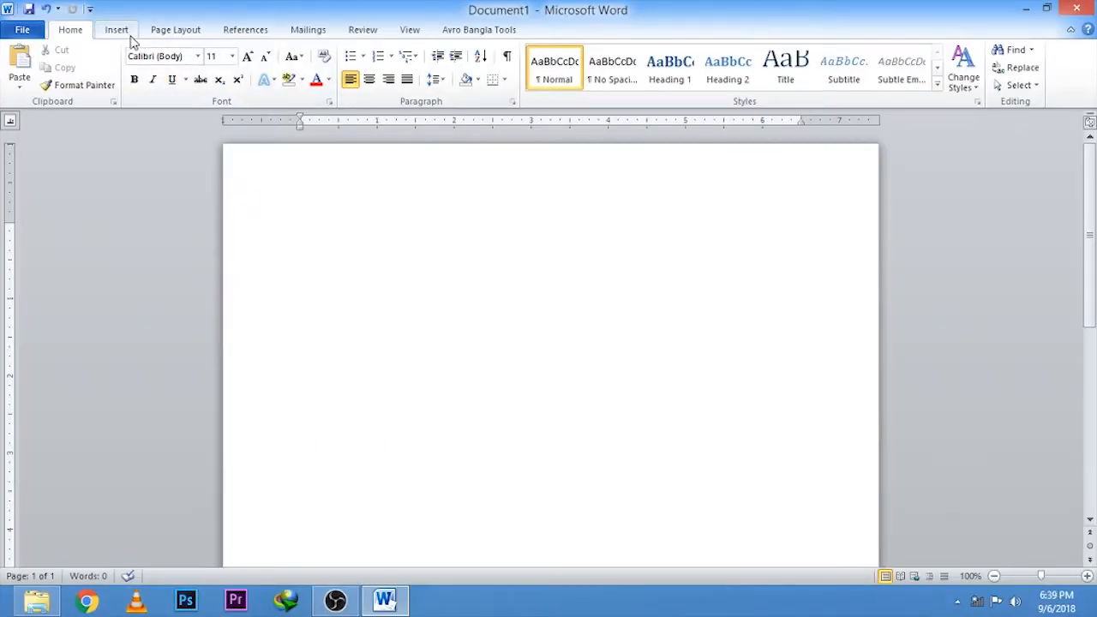
Step: Insert a new table with 3 columns and 1 row, specifying its size in the Insert Table dialog
left_click(120, 30)
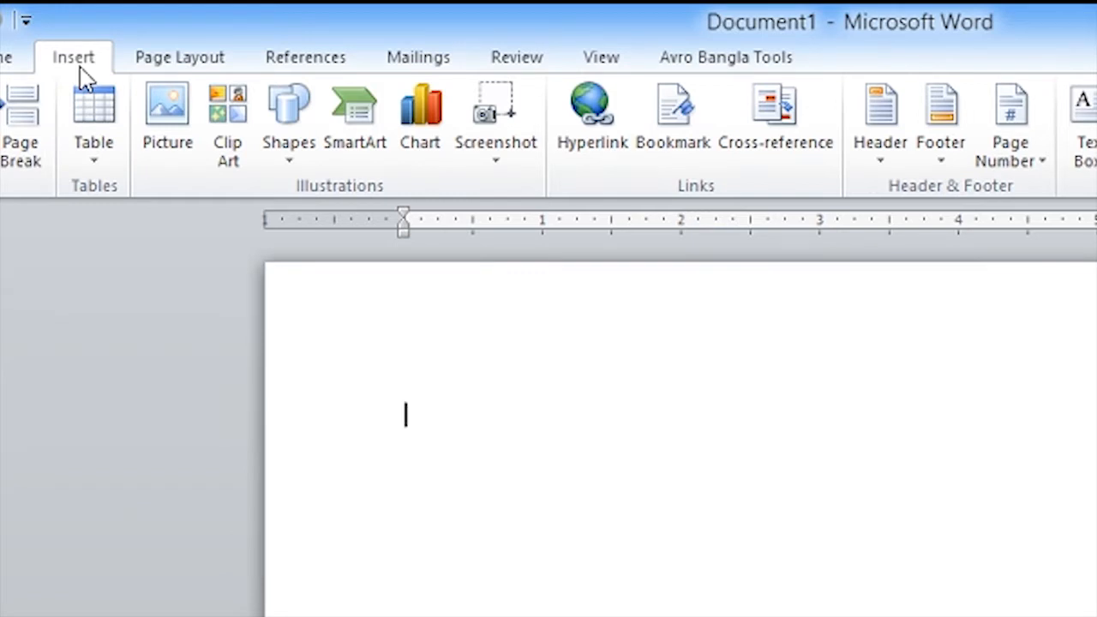
left_click(93, 163)
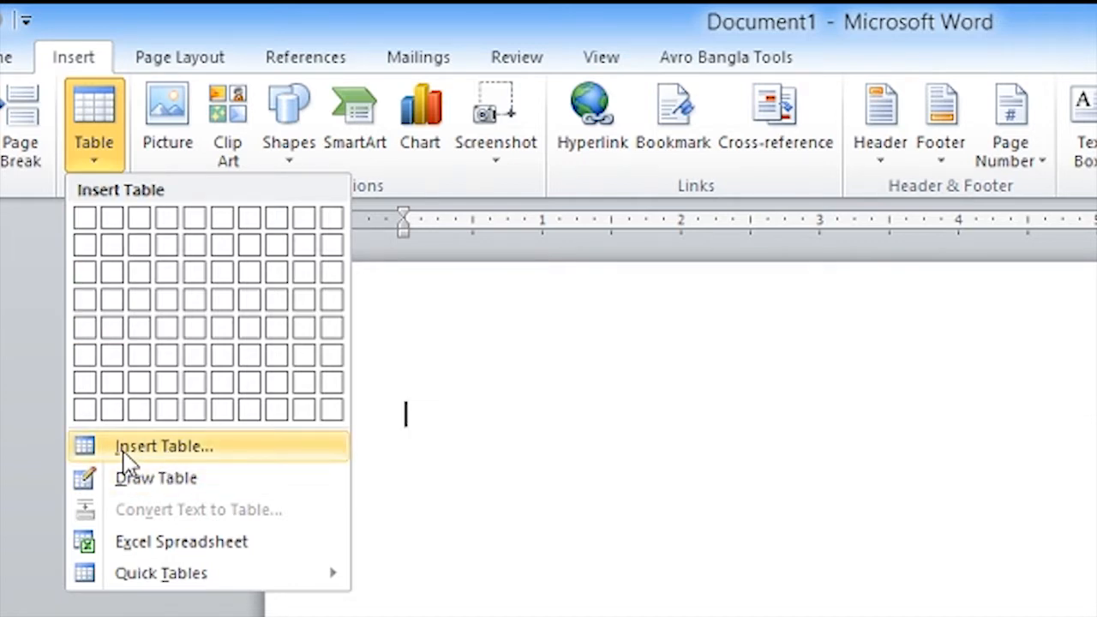
left_click(187, 454)
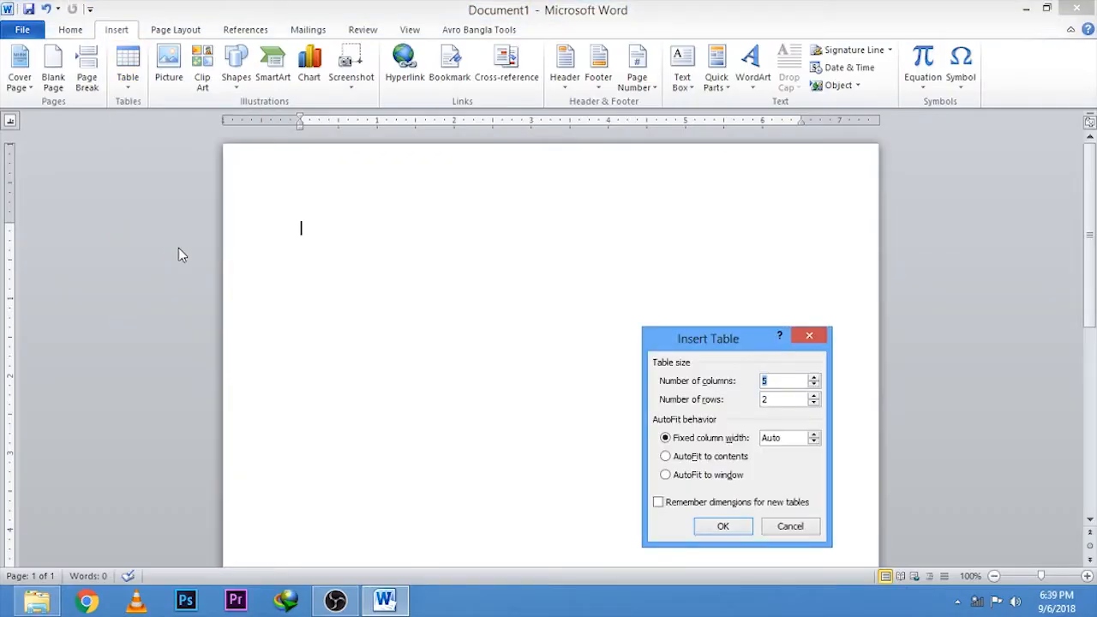
left_click_drag(735, 341, 693, 230)
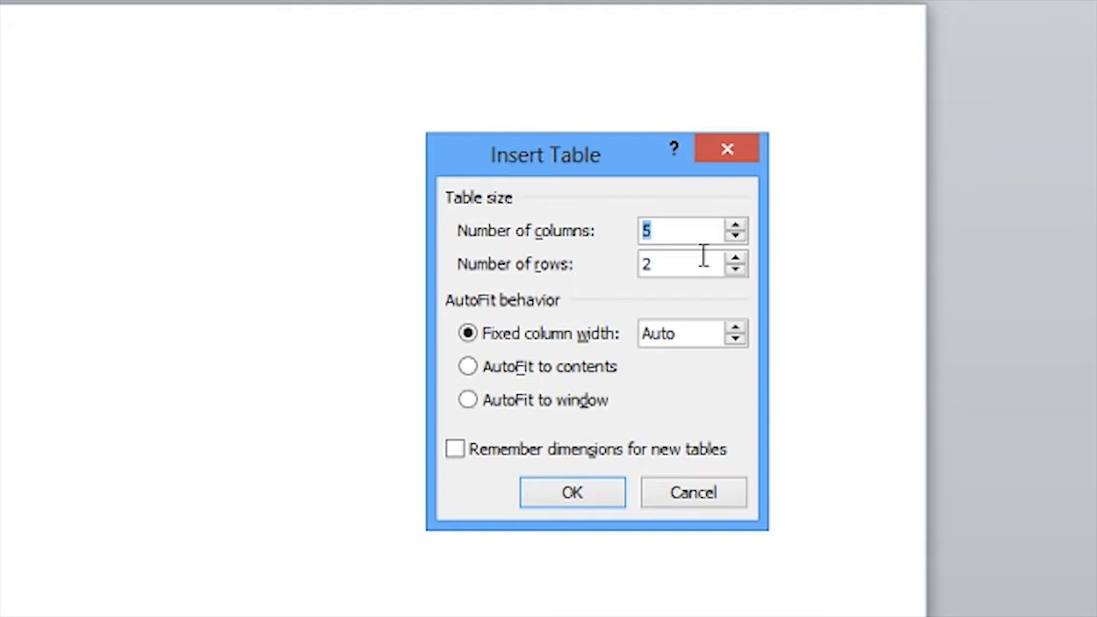
left_click(737, 226)
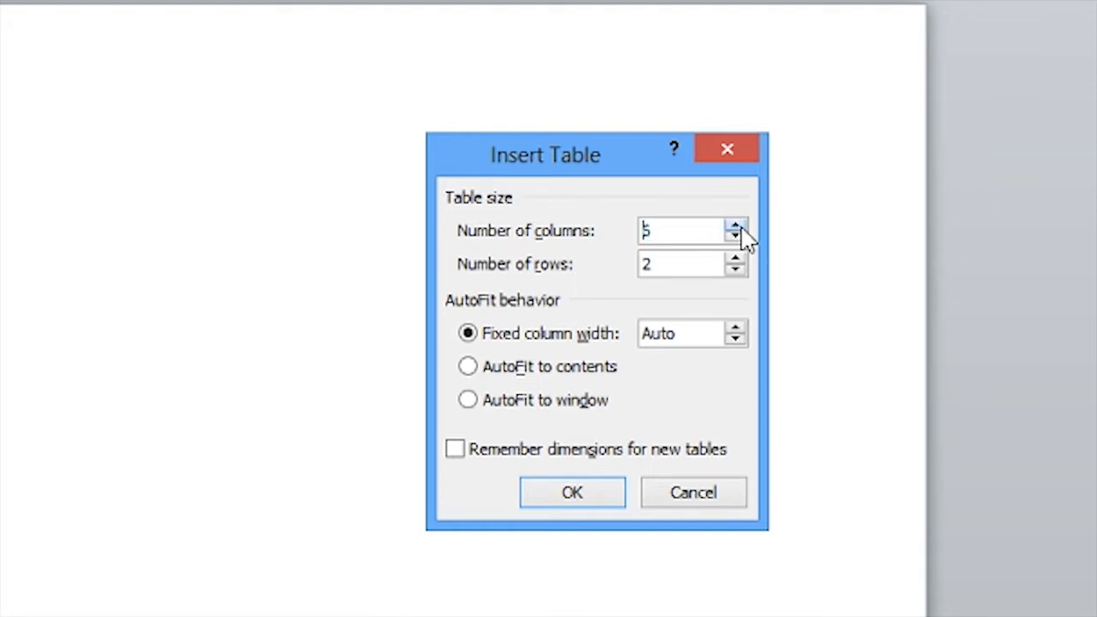
left_click(735, 237)
left_click(735, 238)
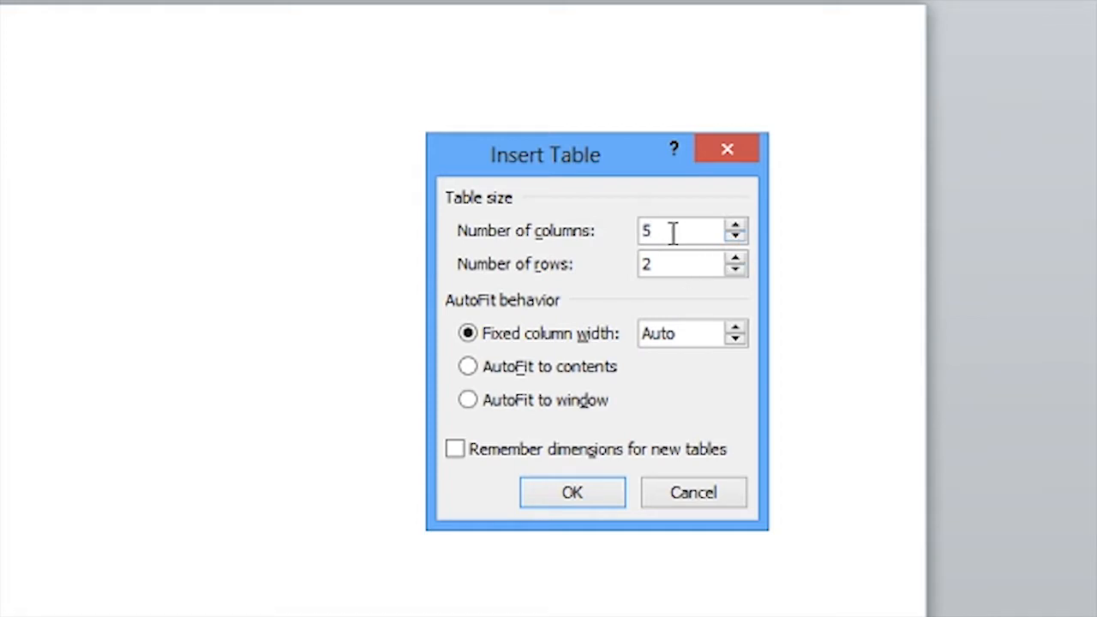
key("BackSpace")
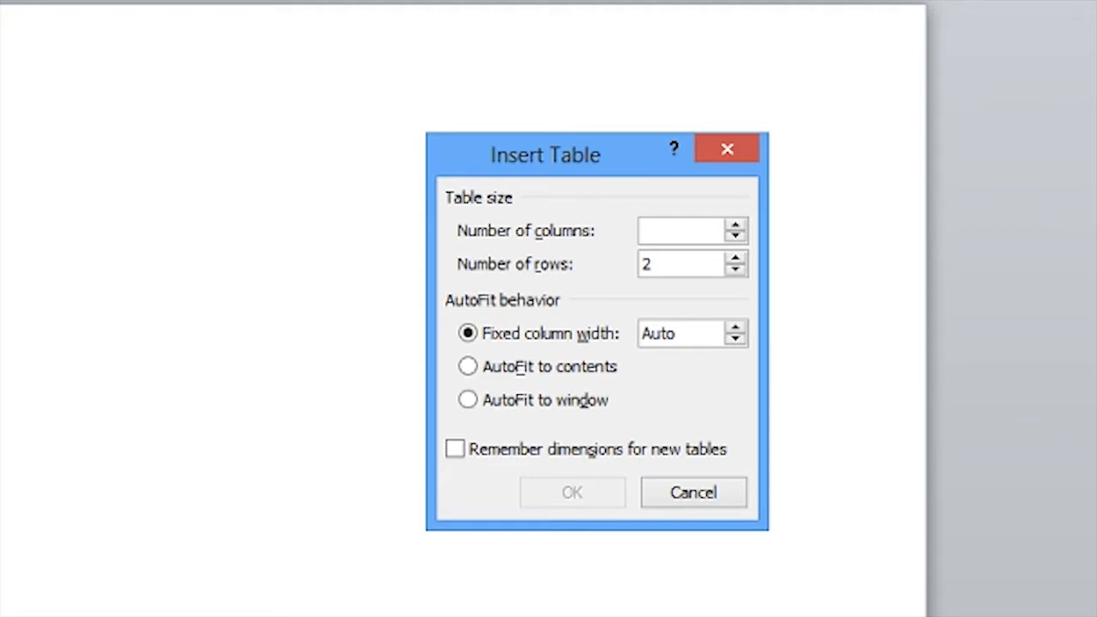
type("1")
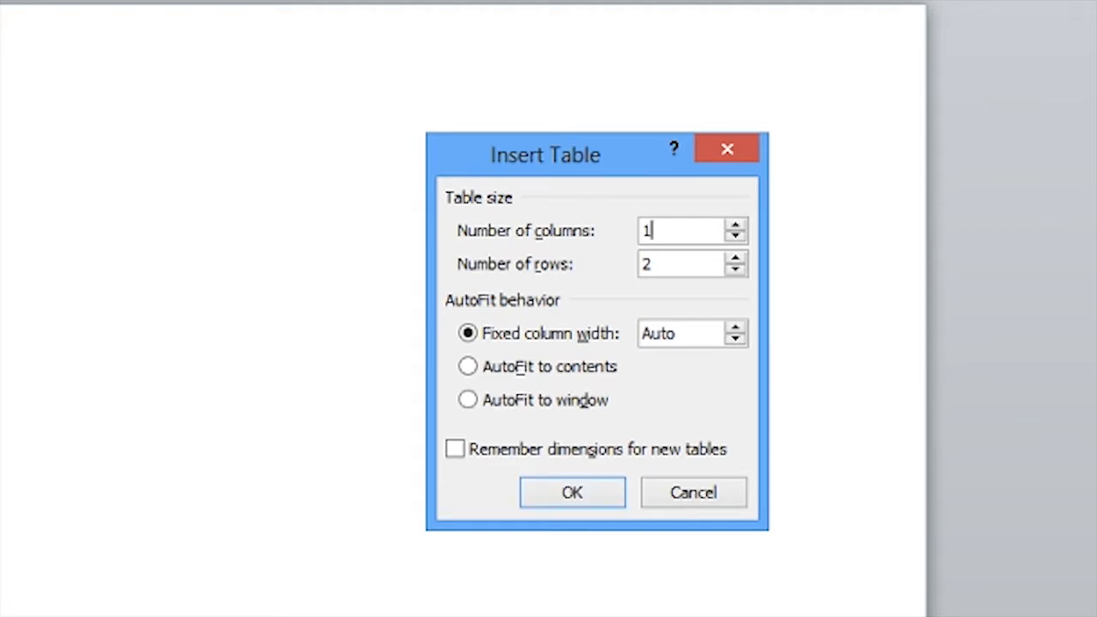
key("BackSpace")
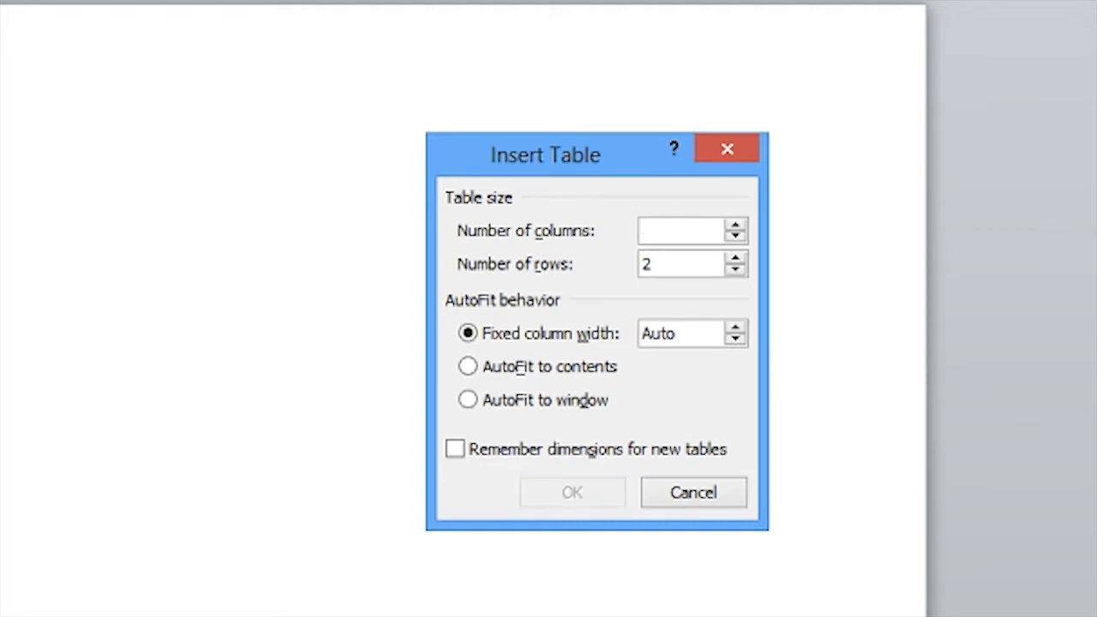
type("3")
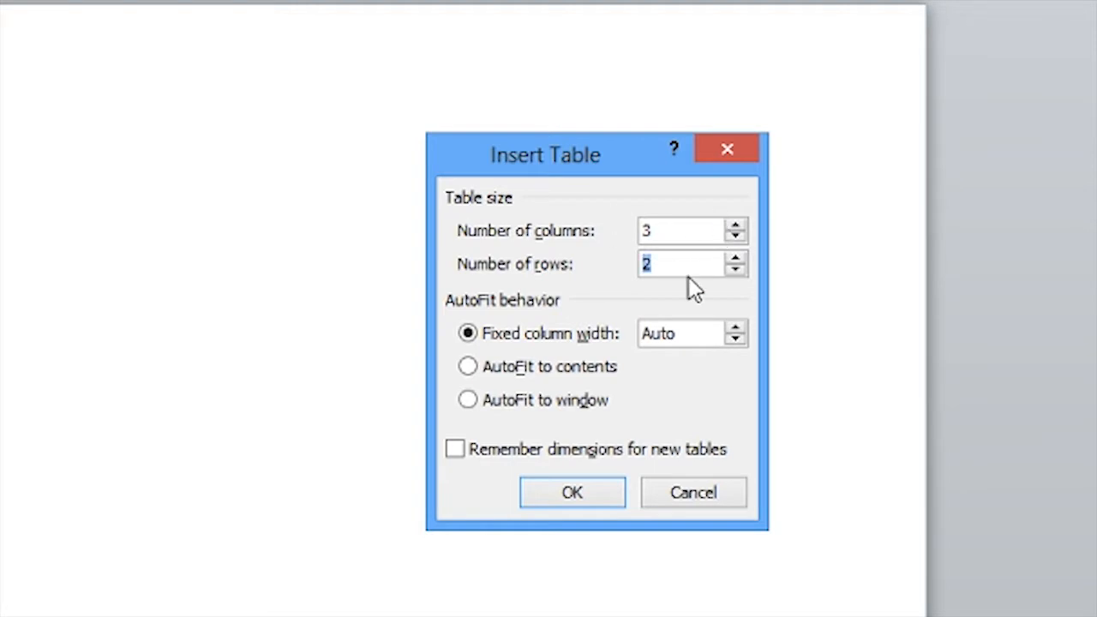
type("1")
left_click(580, 495)
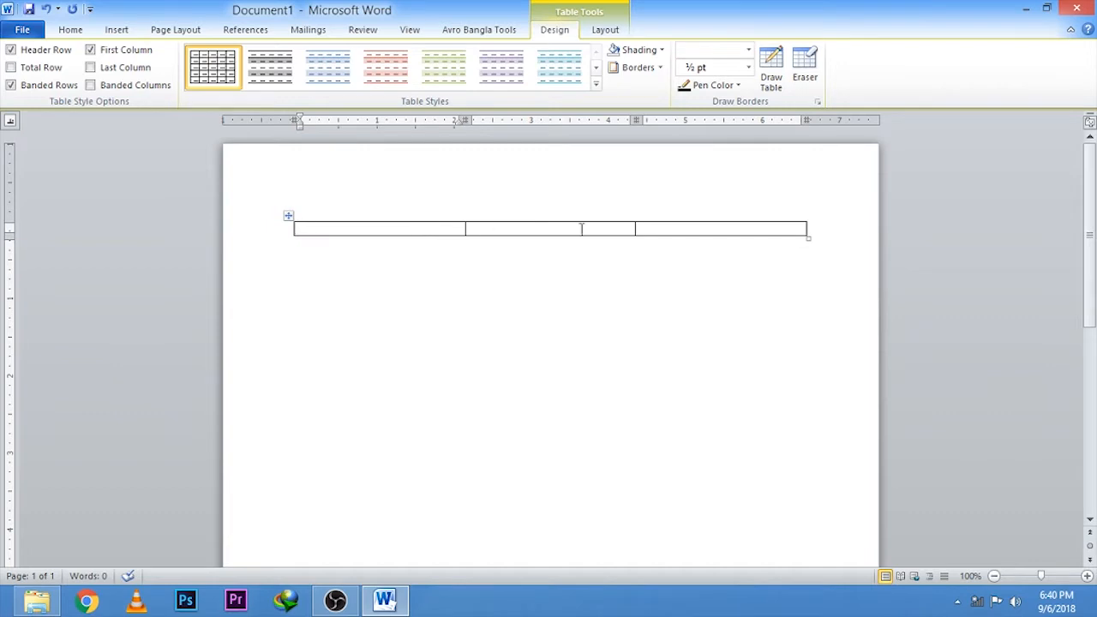
Step: Add two rows to the end of the one-row table, starting from its last cell
left_click(682, 228)
key("Tab")
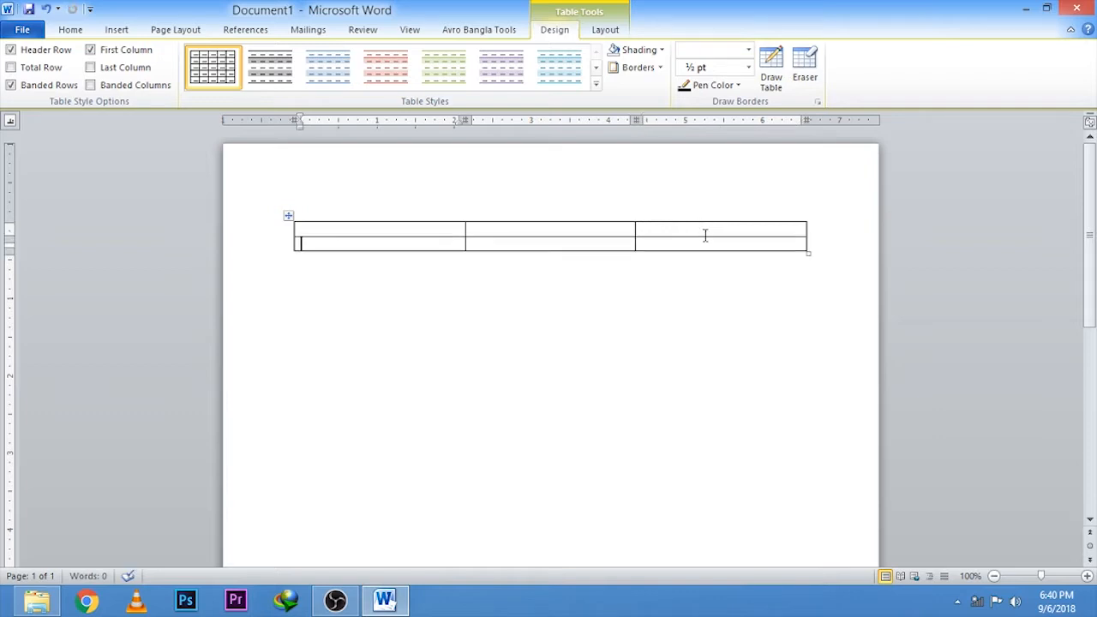
key("Tab")
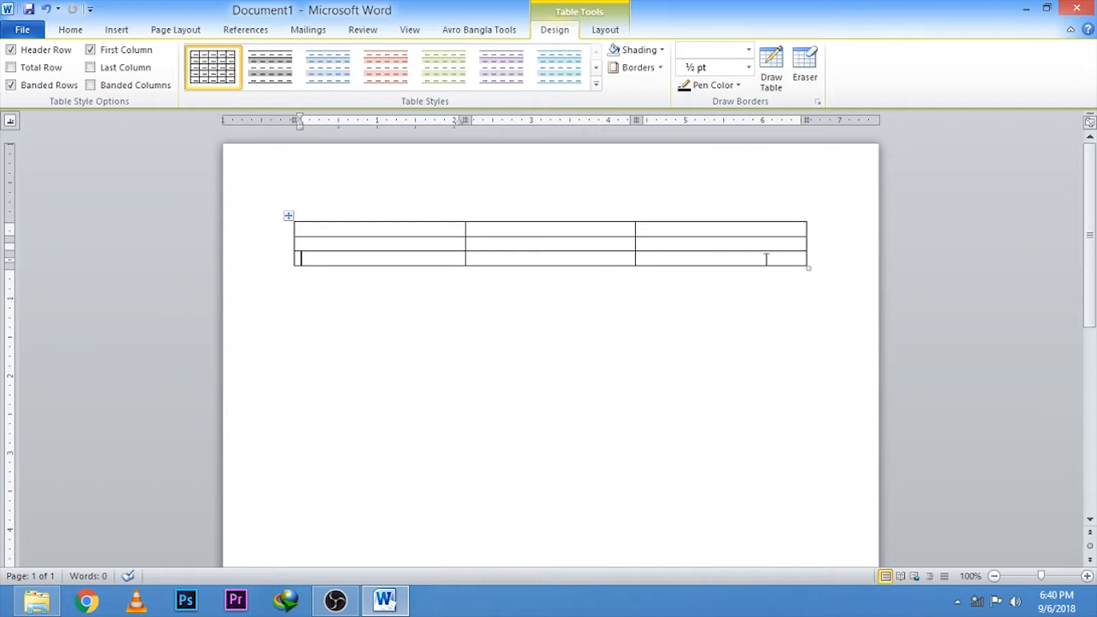
Step: Delete the whole three-column table so the page is empty
left_click(289, 216)
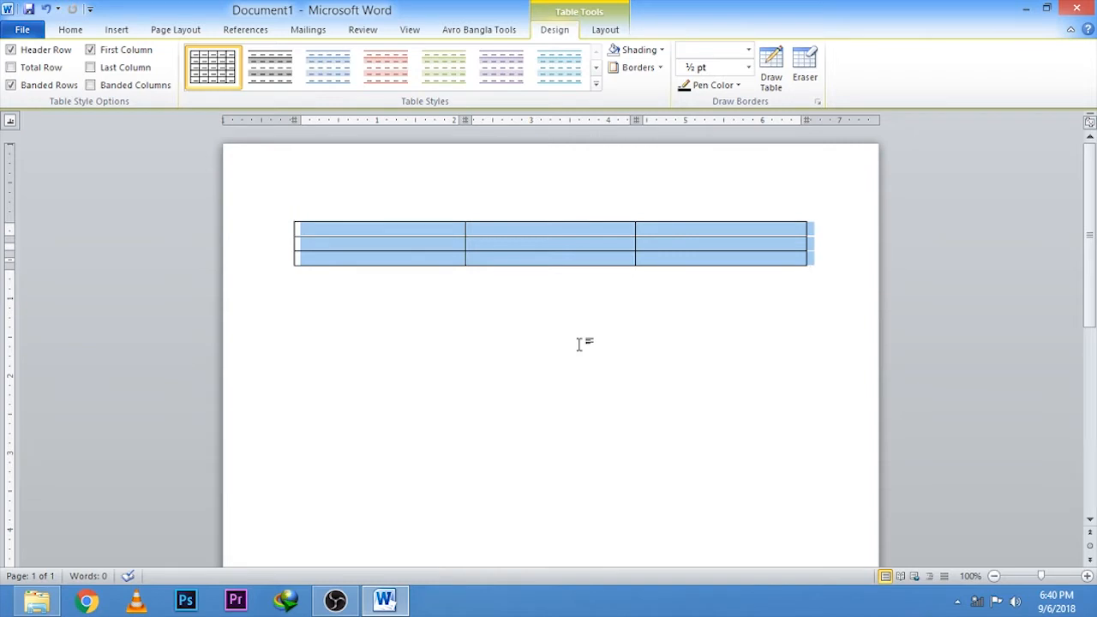
key("Delete")
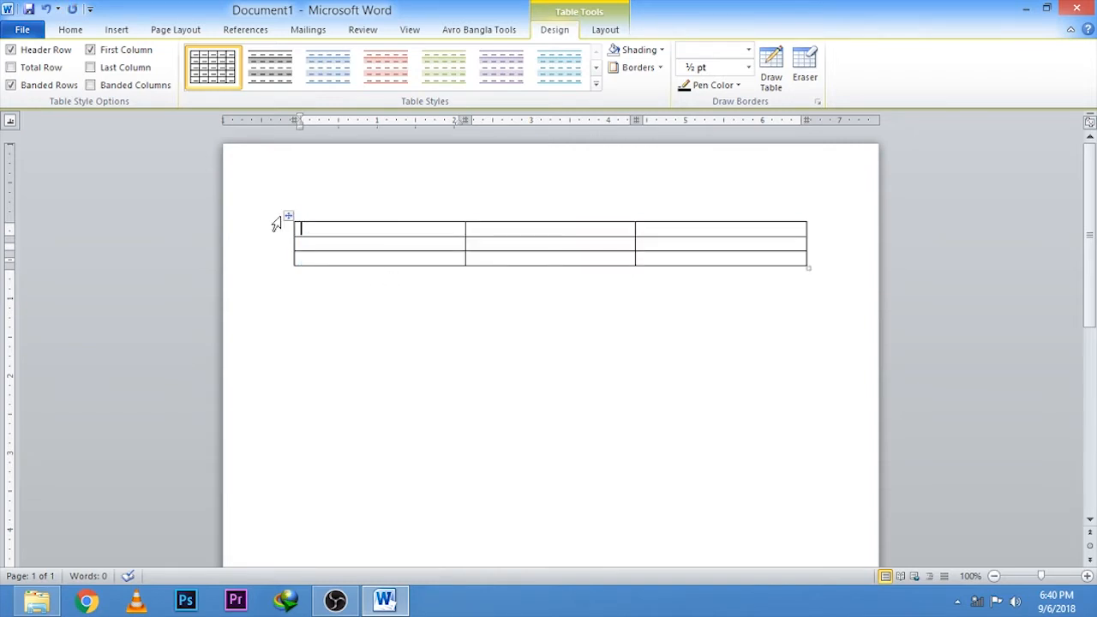
left_click(286, 213)
right_click(334, 237)
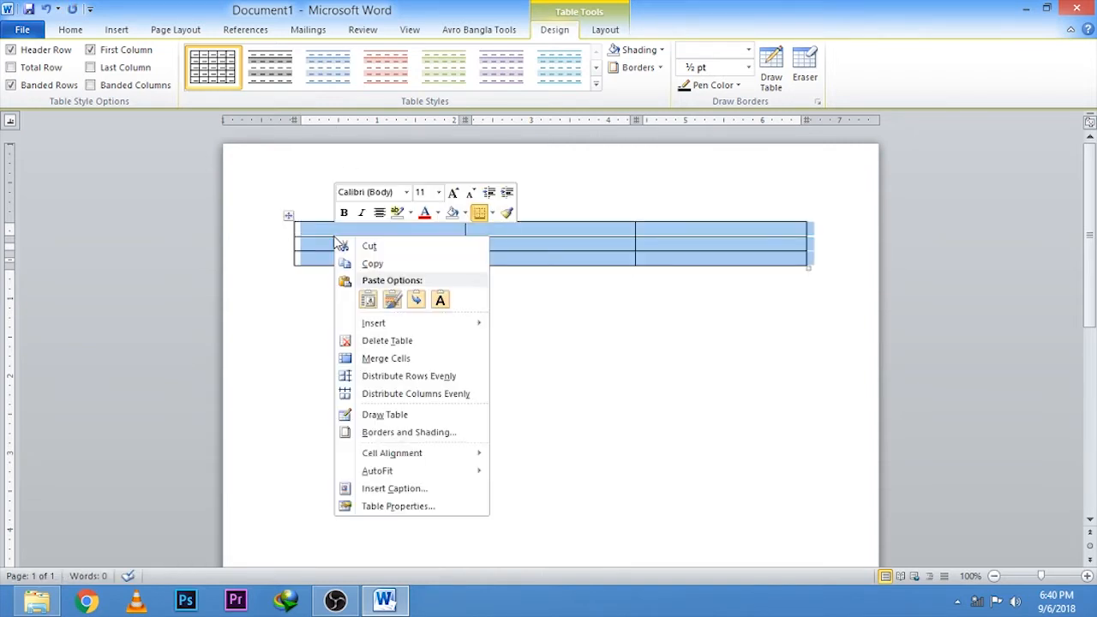
left_click(382, 341)
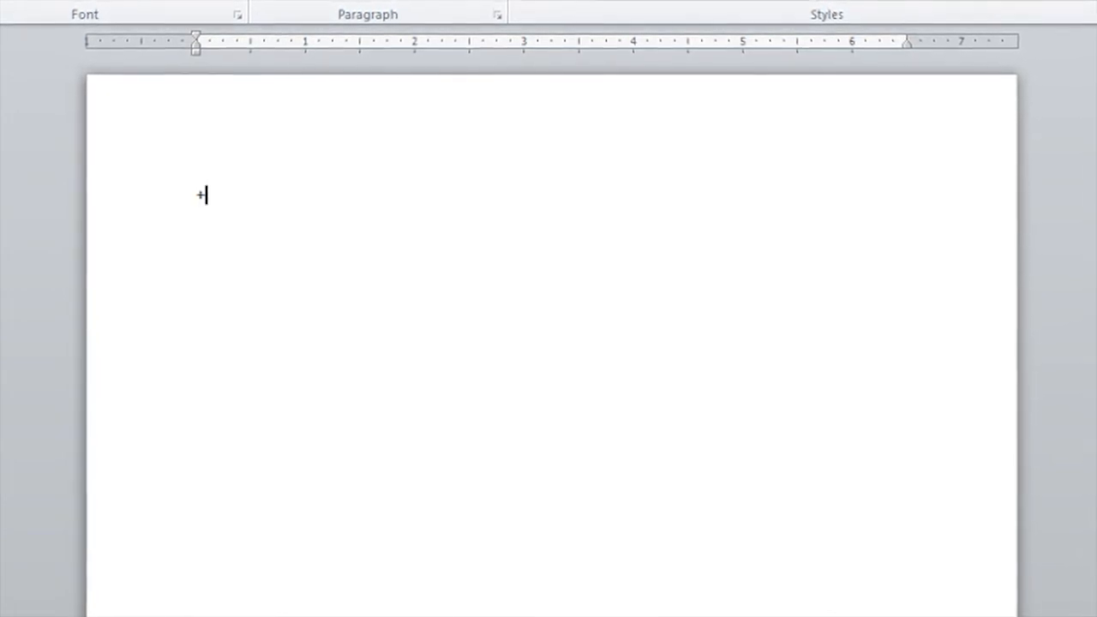
Step: Create a one-row, three-column table by entering a line of dashes with four plus signs marking the column borders
type("----------")
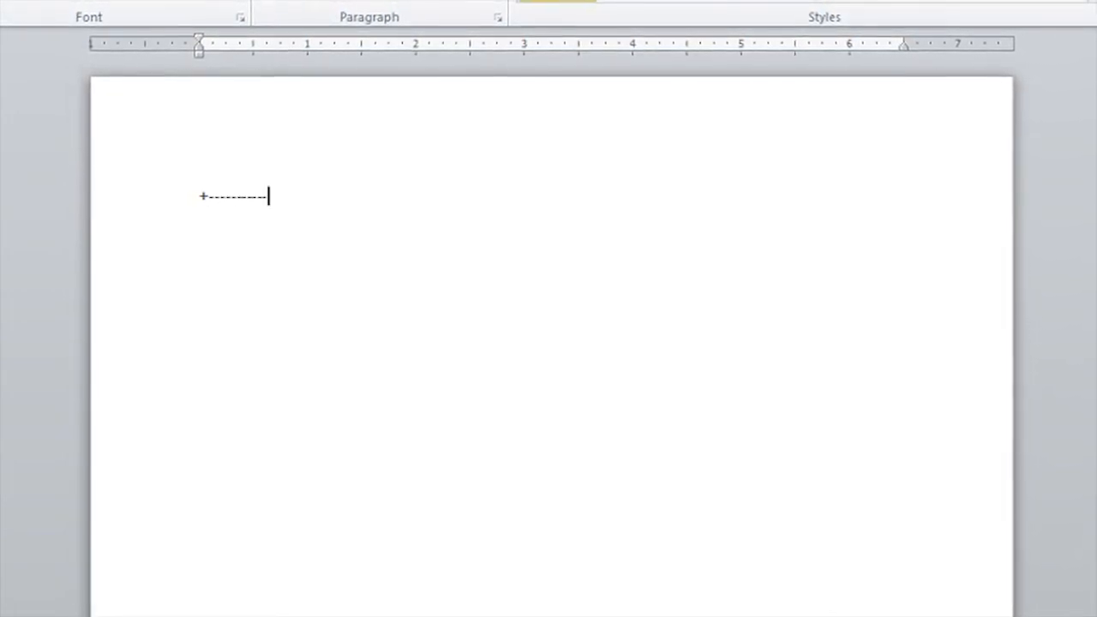
type("+")
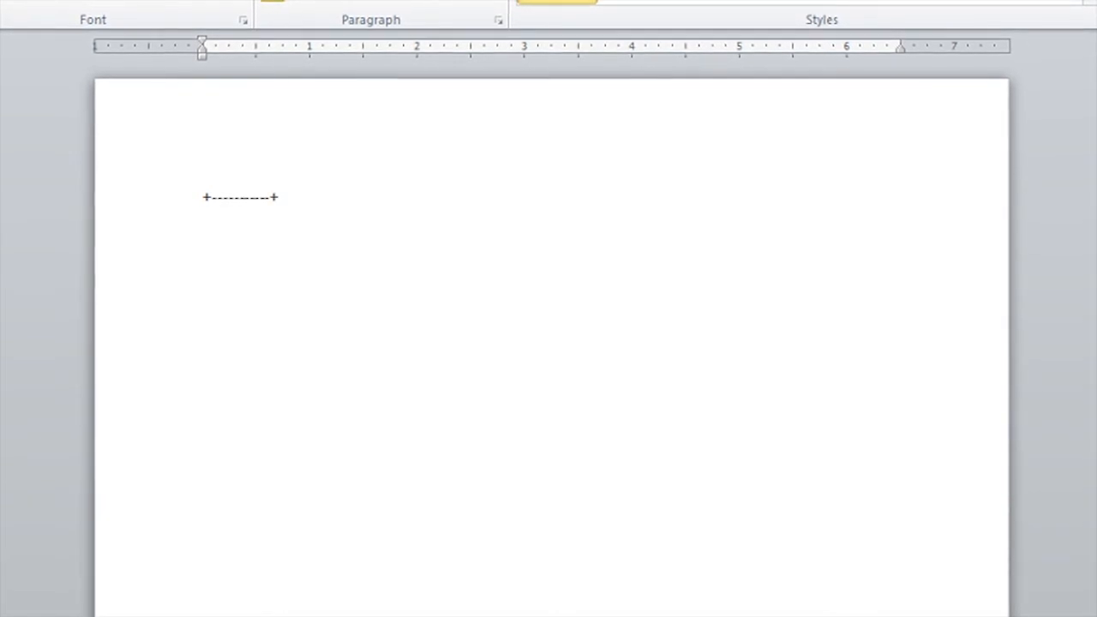
type("--------")
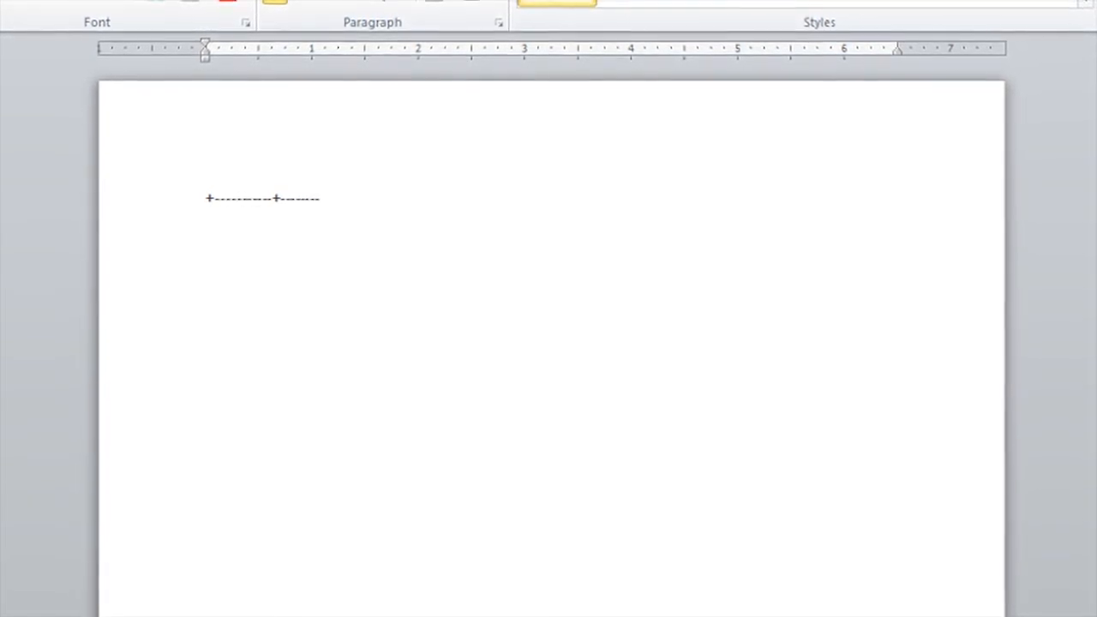
type("----")
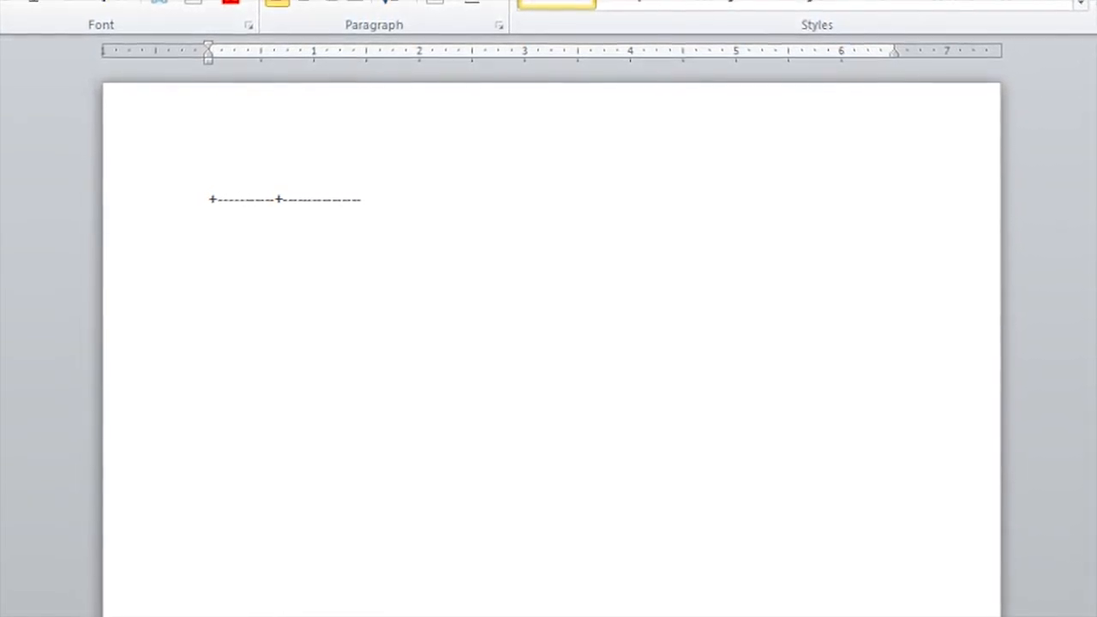
type("+")
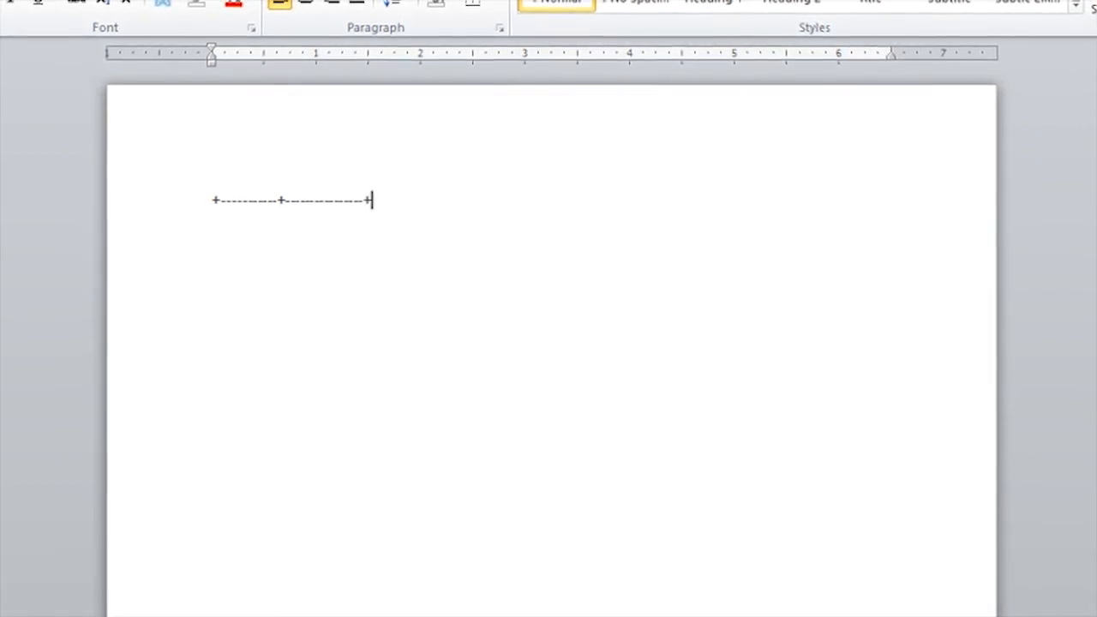
type("-------")
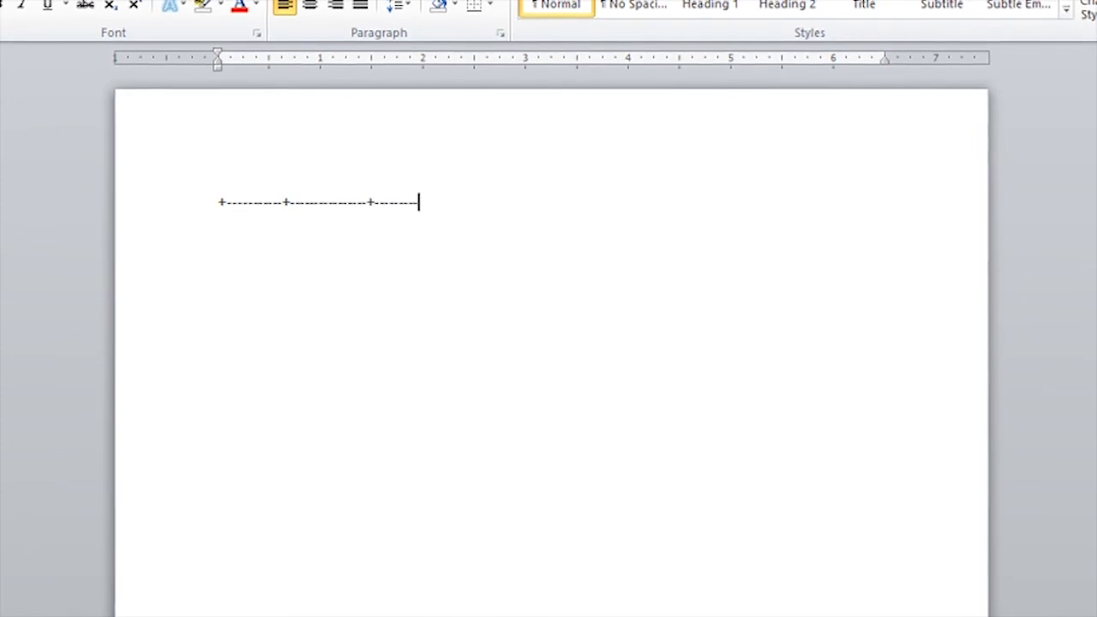
type("+")
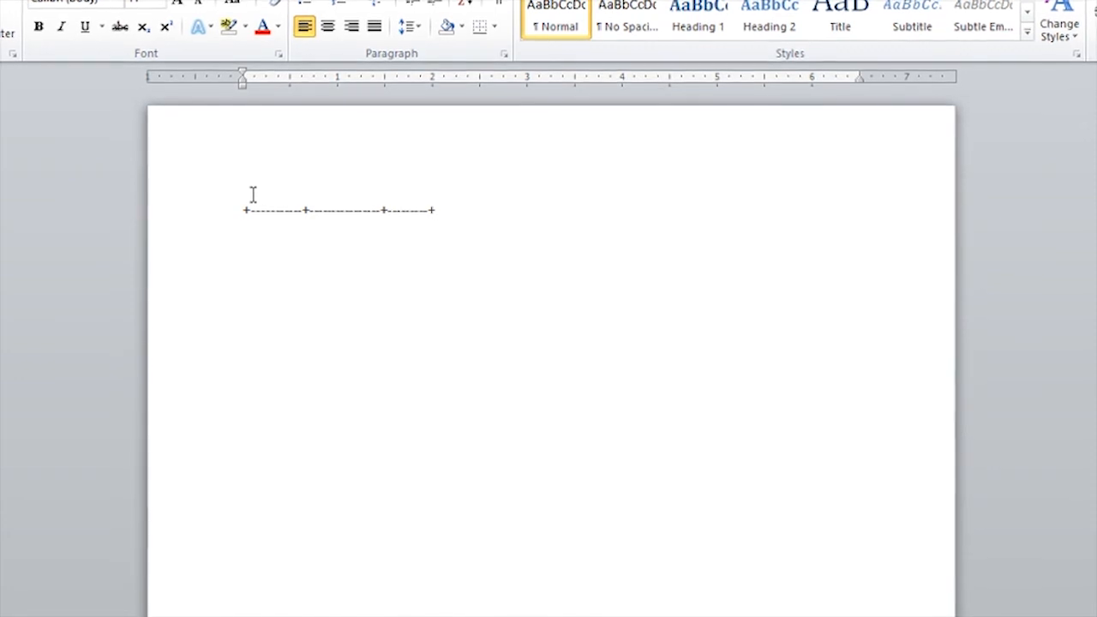
key("Return")
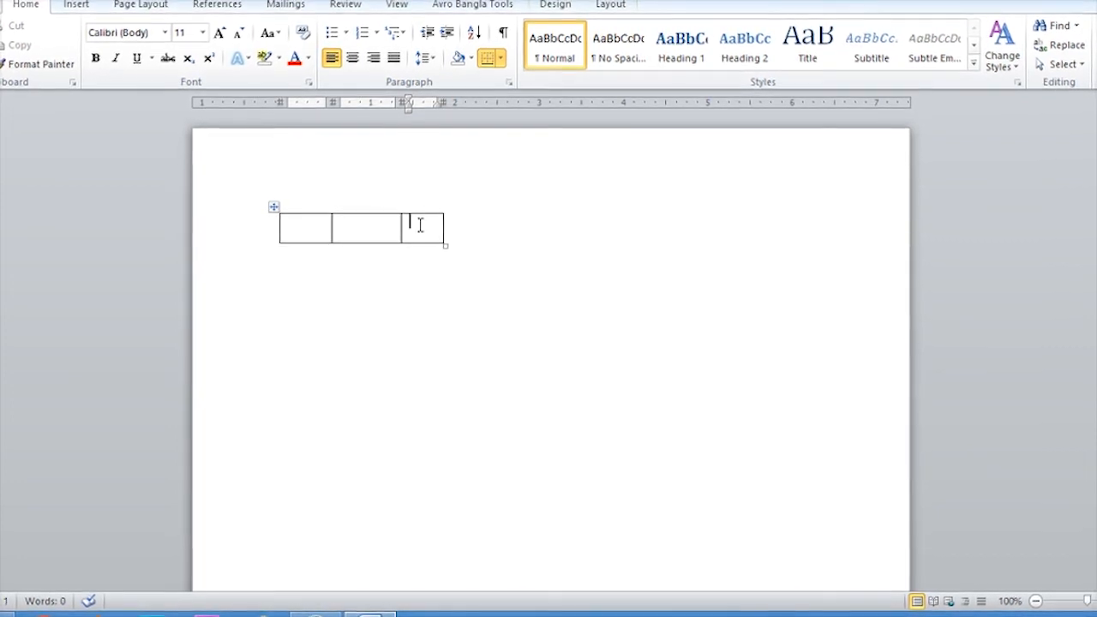
Step: Add three more rows below the first row of the table made from plus signs and dashes
key("Tab")
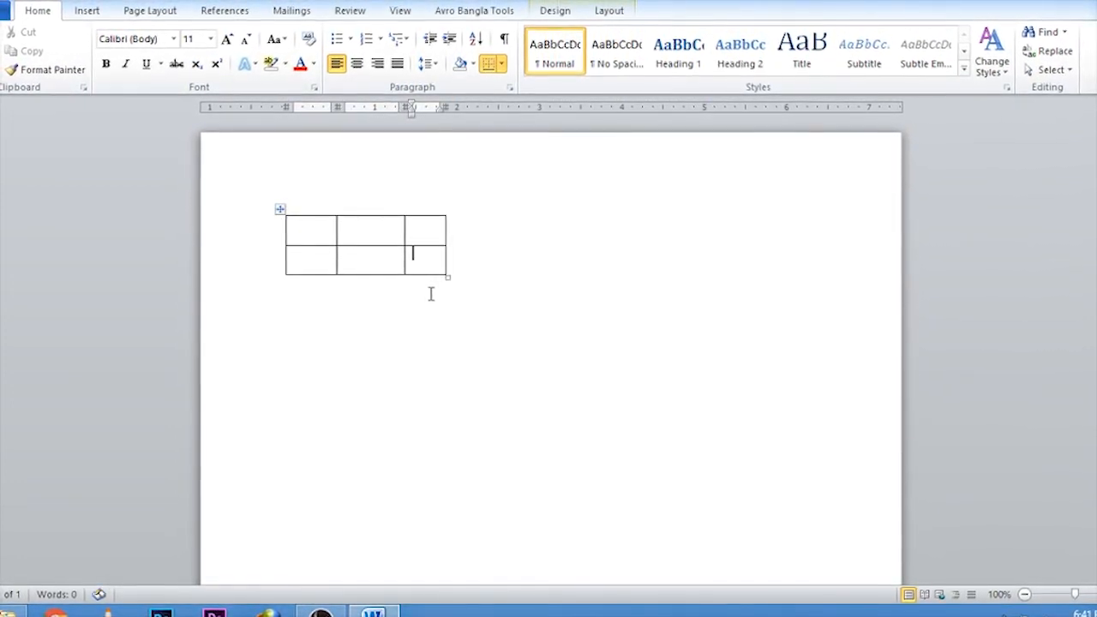
key("Tab")
key("Tab")
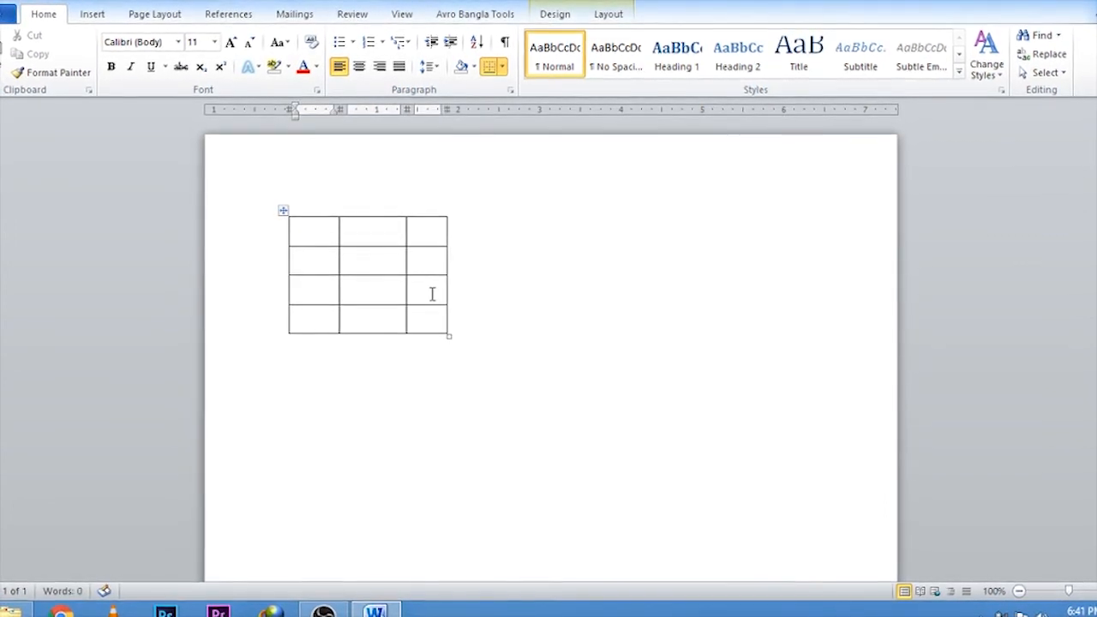